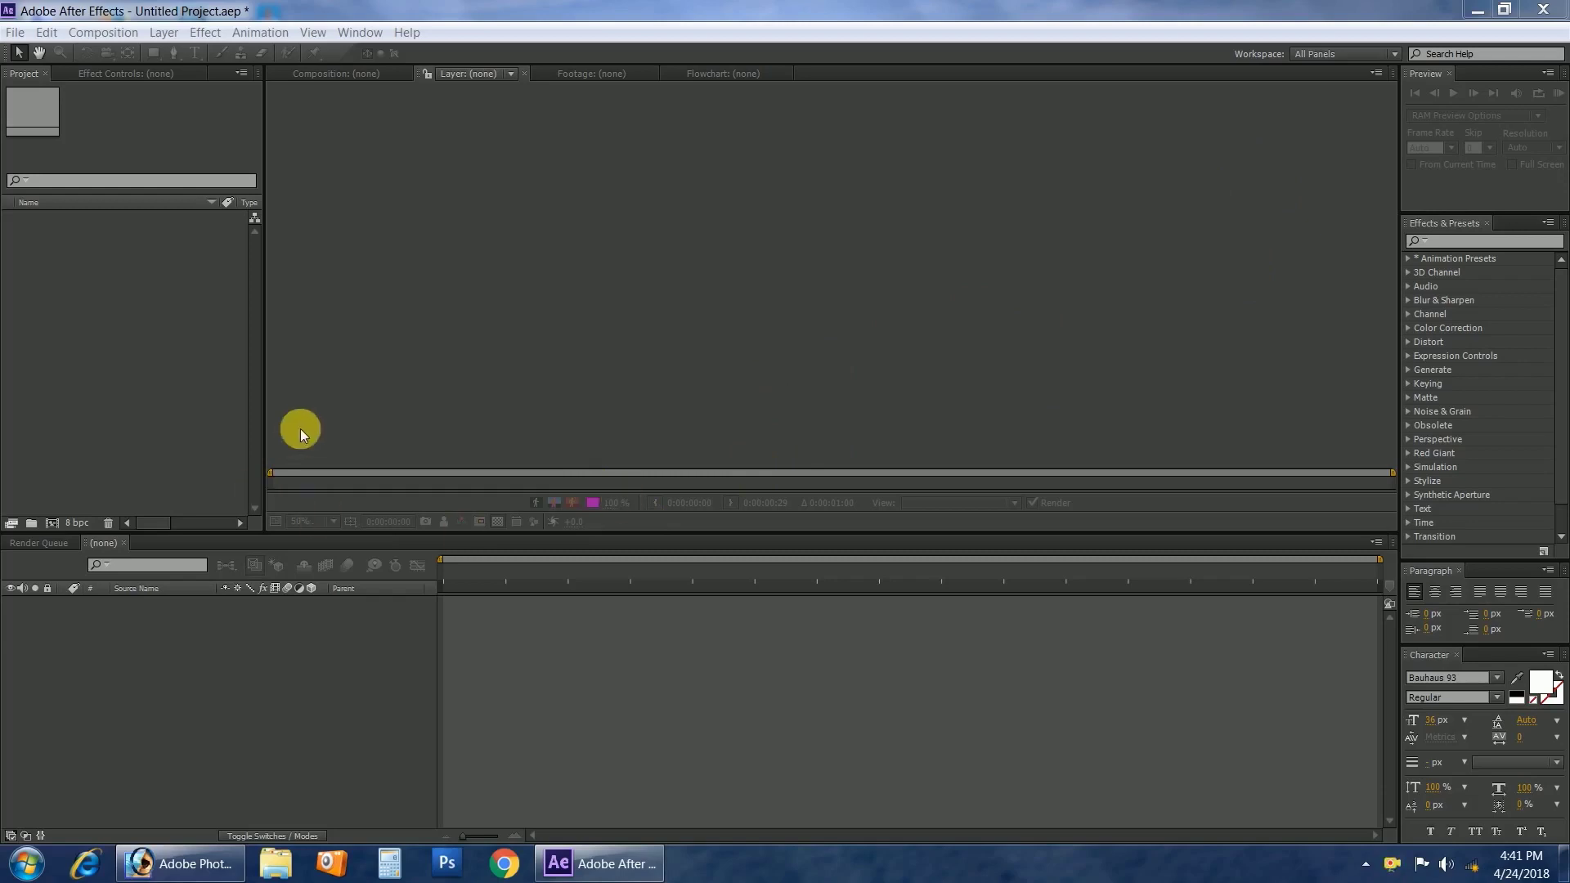
Import the video file 20180423_170628 into the project as footage.
{"action": "right_click", "coordinate": [49, 271]}
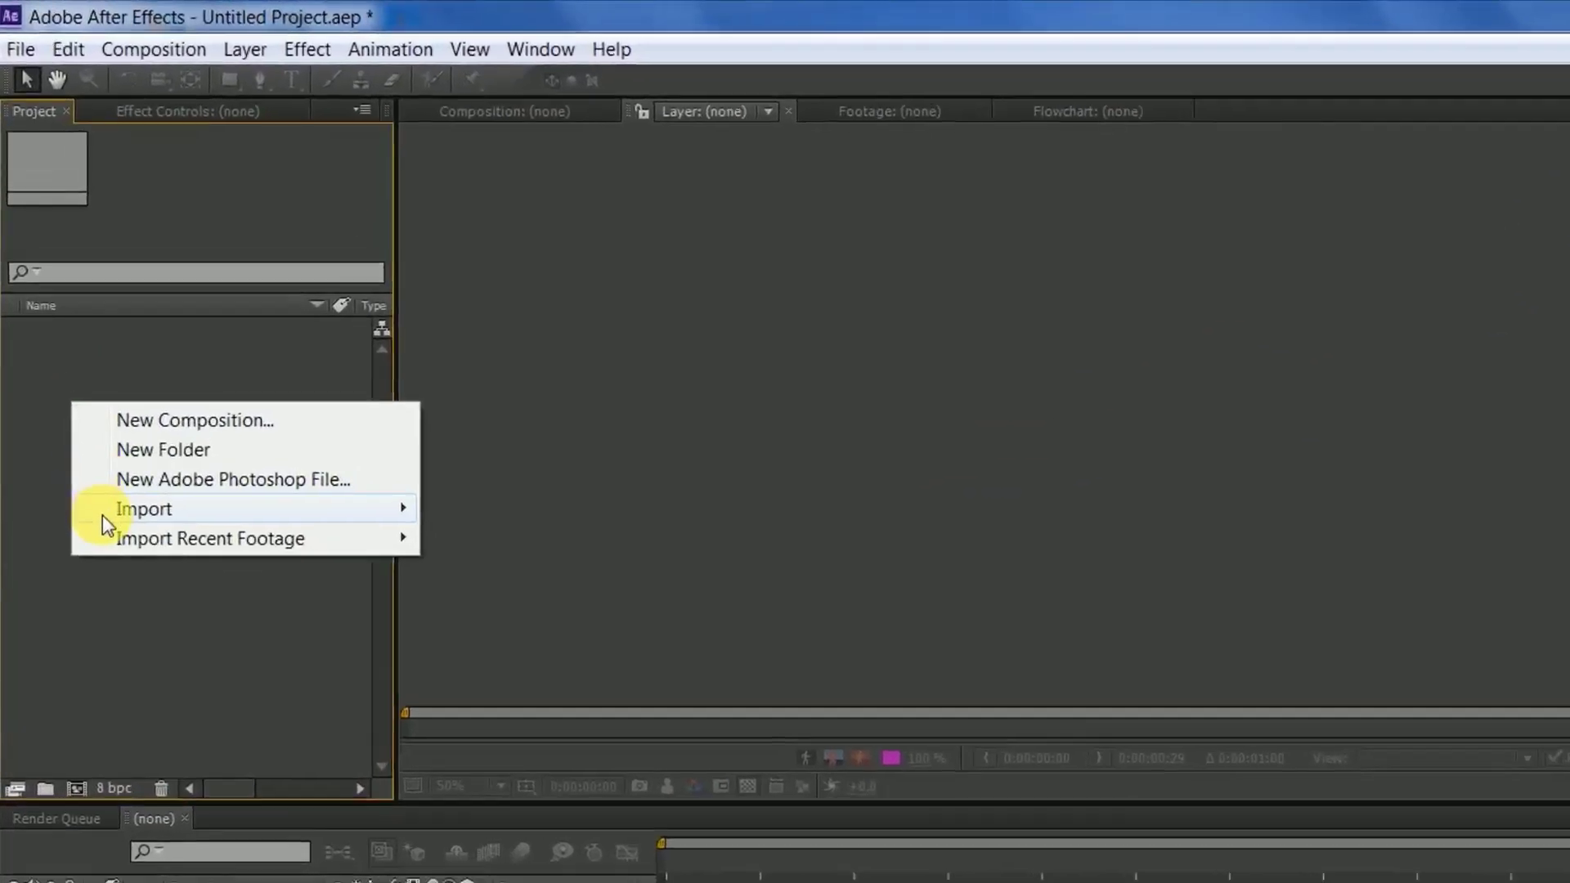
{"action": "mouse_move", "coordinate": [68, 343]}
{"action": "left_click", "coordinate": [572, 569]}
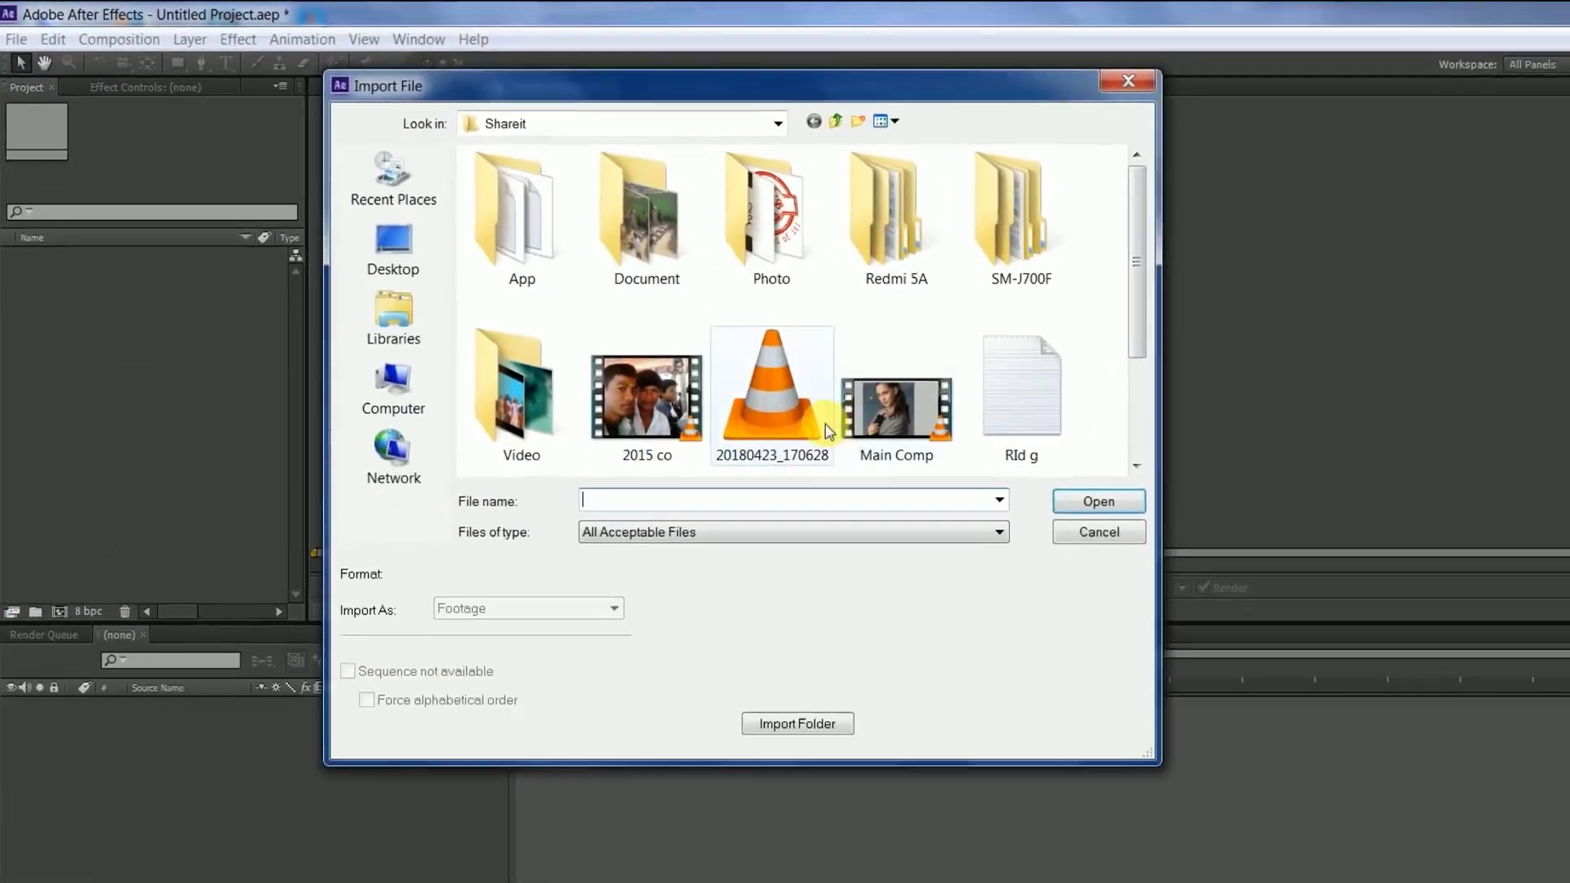
{"action": "left_click", "coordinate": [820, 462]}
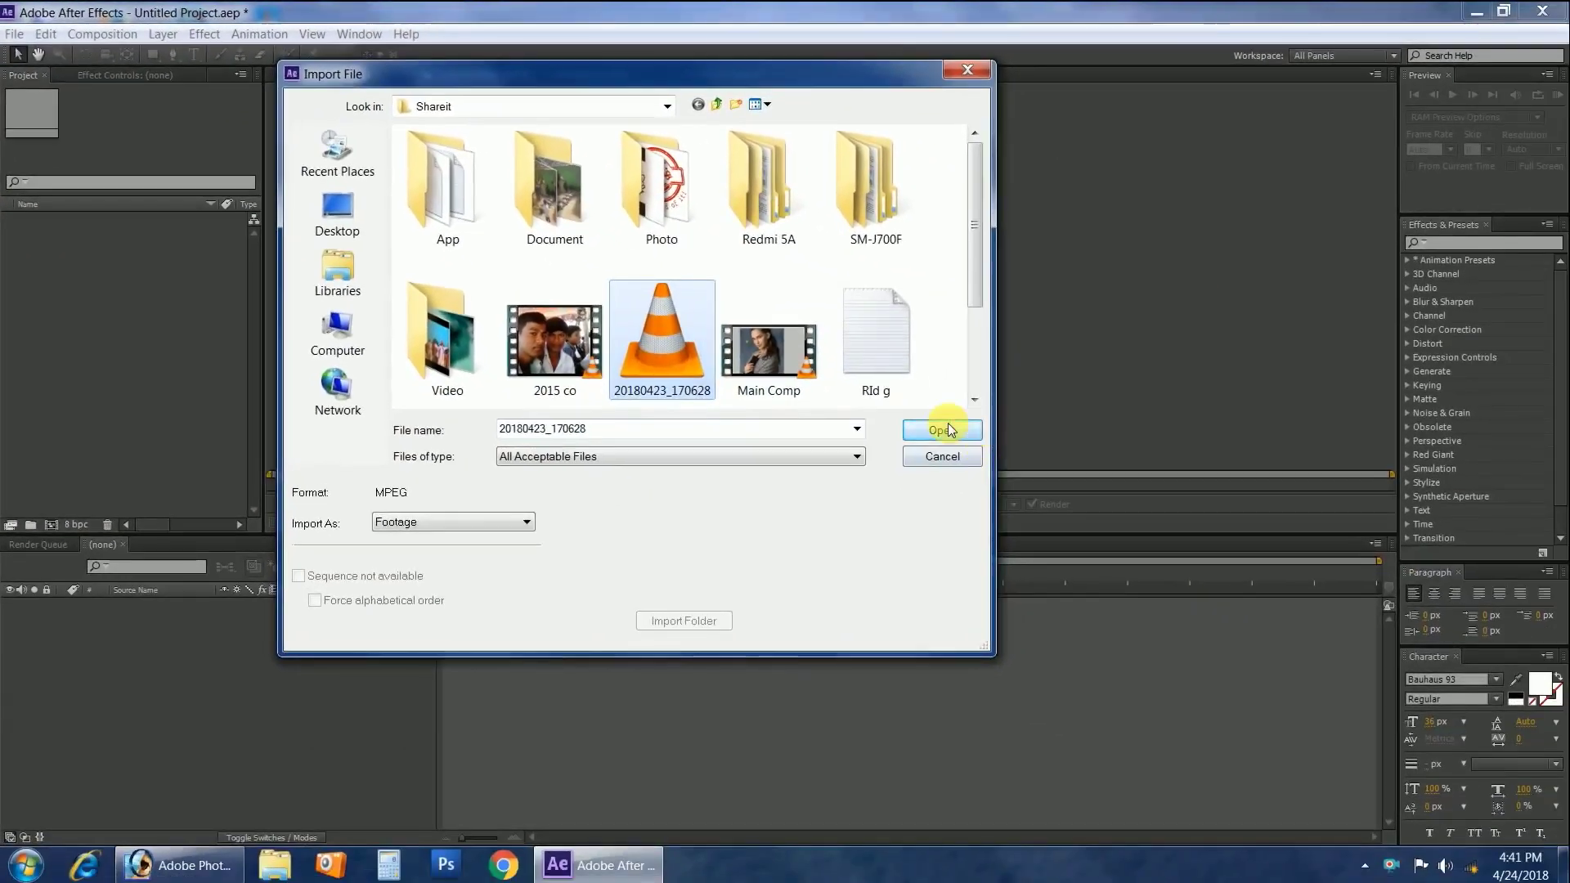
{"action": "left_click", "coordinate": [1188, 542]}
{"action": "left_click", "coordinate": [67, 303]}
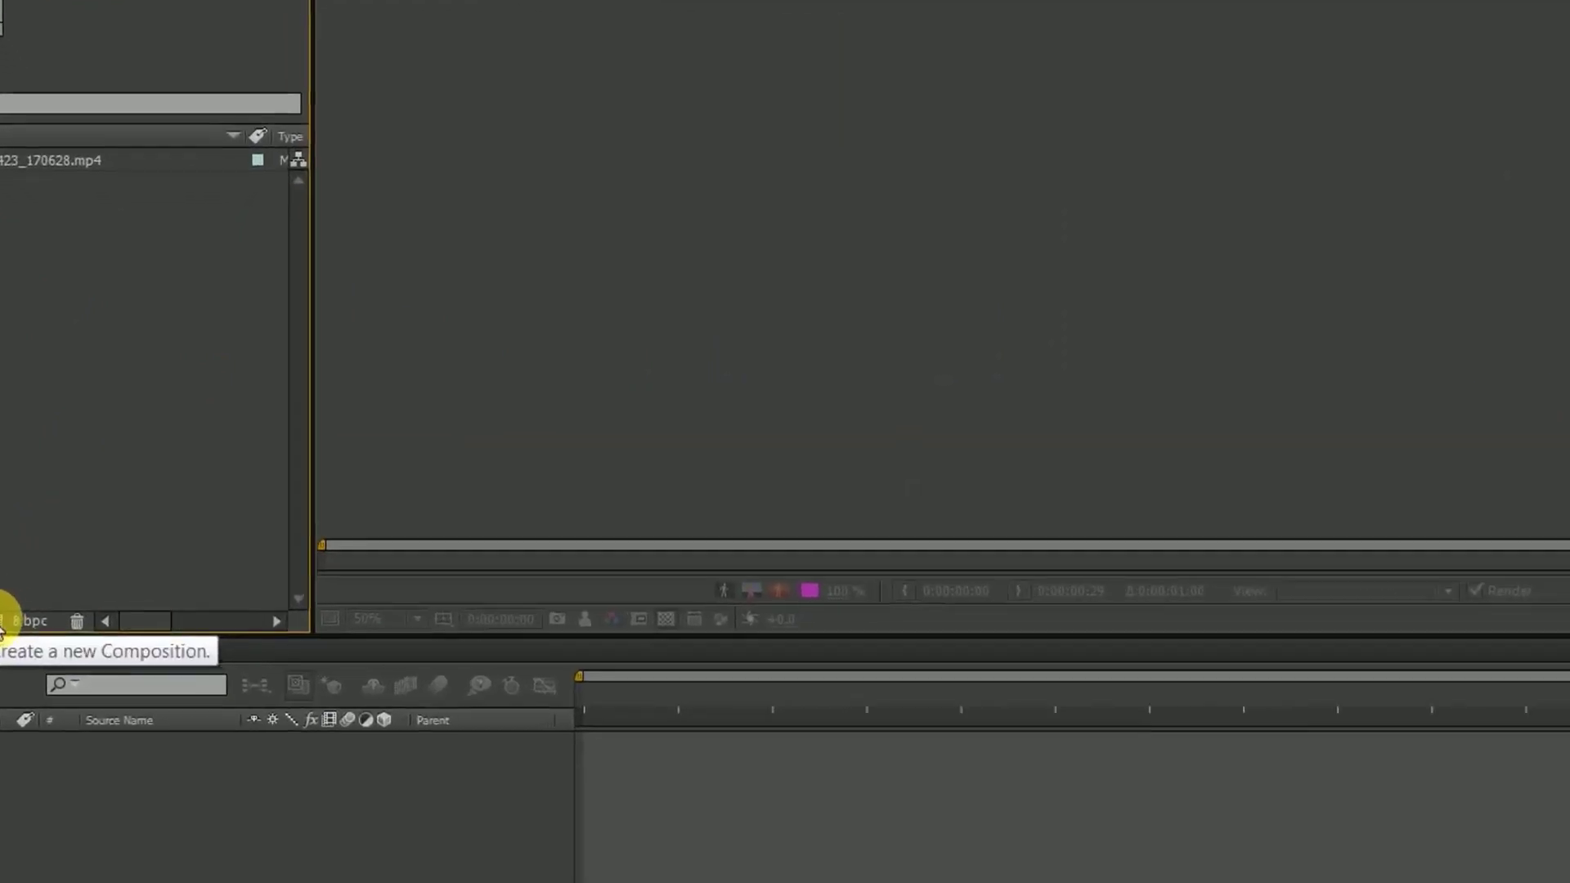
Create a new 1920 × 1080 px composition at 23.976 frames per second, keeping the name Comp 1.
{"action": "right_click", "coordinate": [172, 335]}
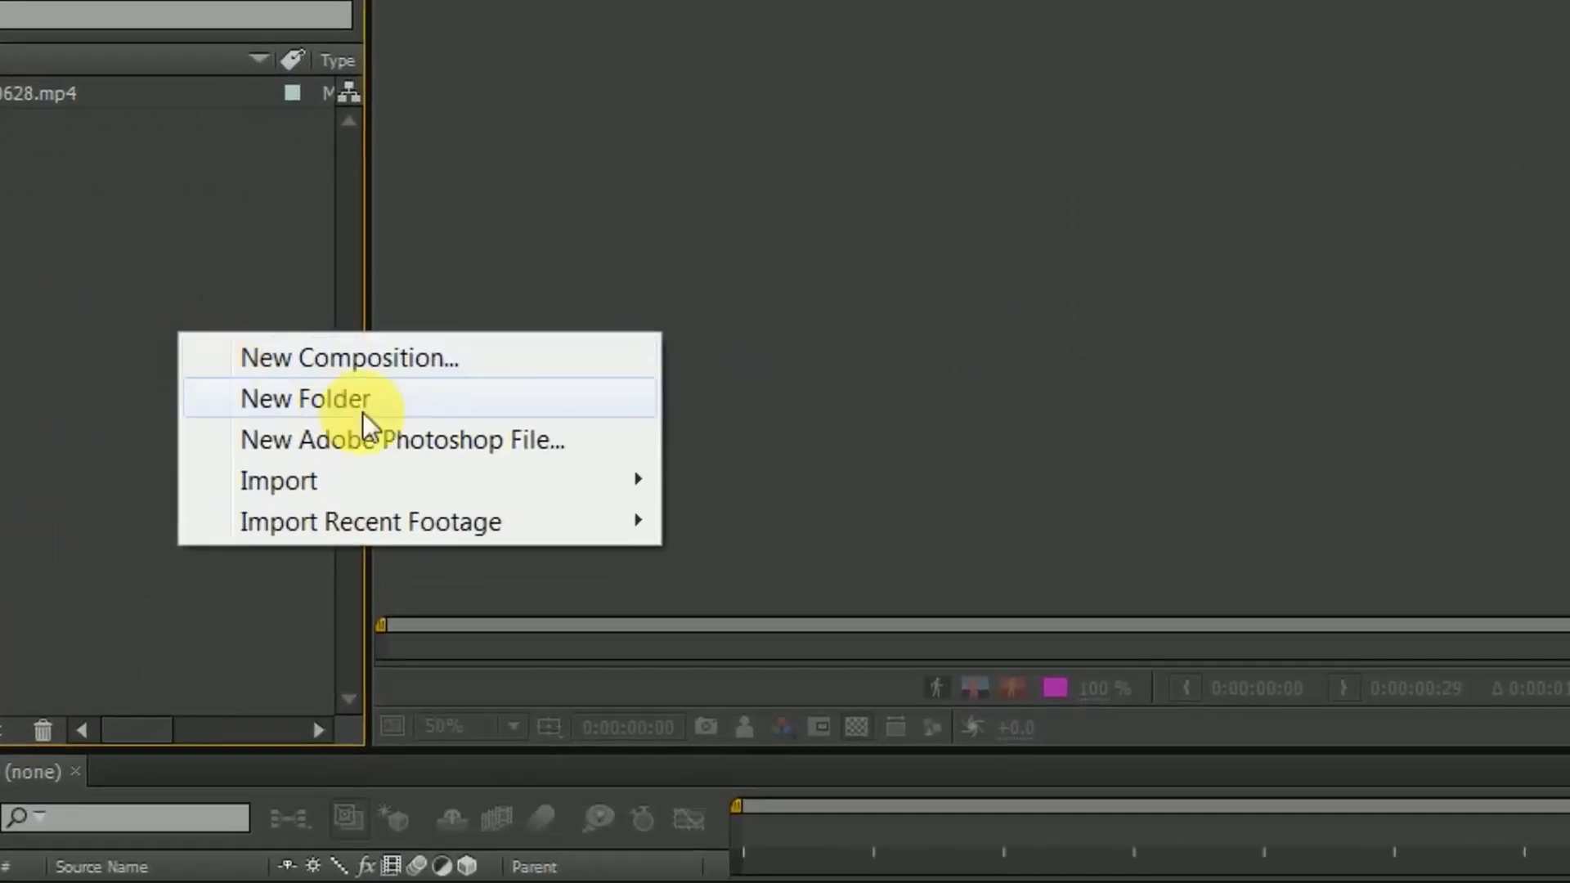
{"action": "left_click", "coordinate": [459, 359]}
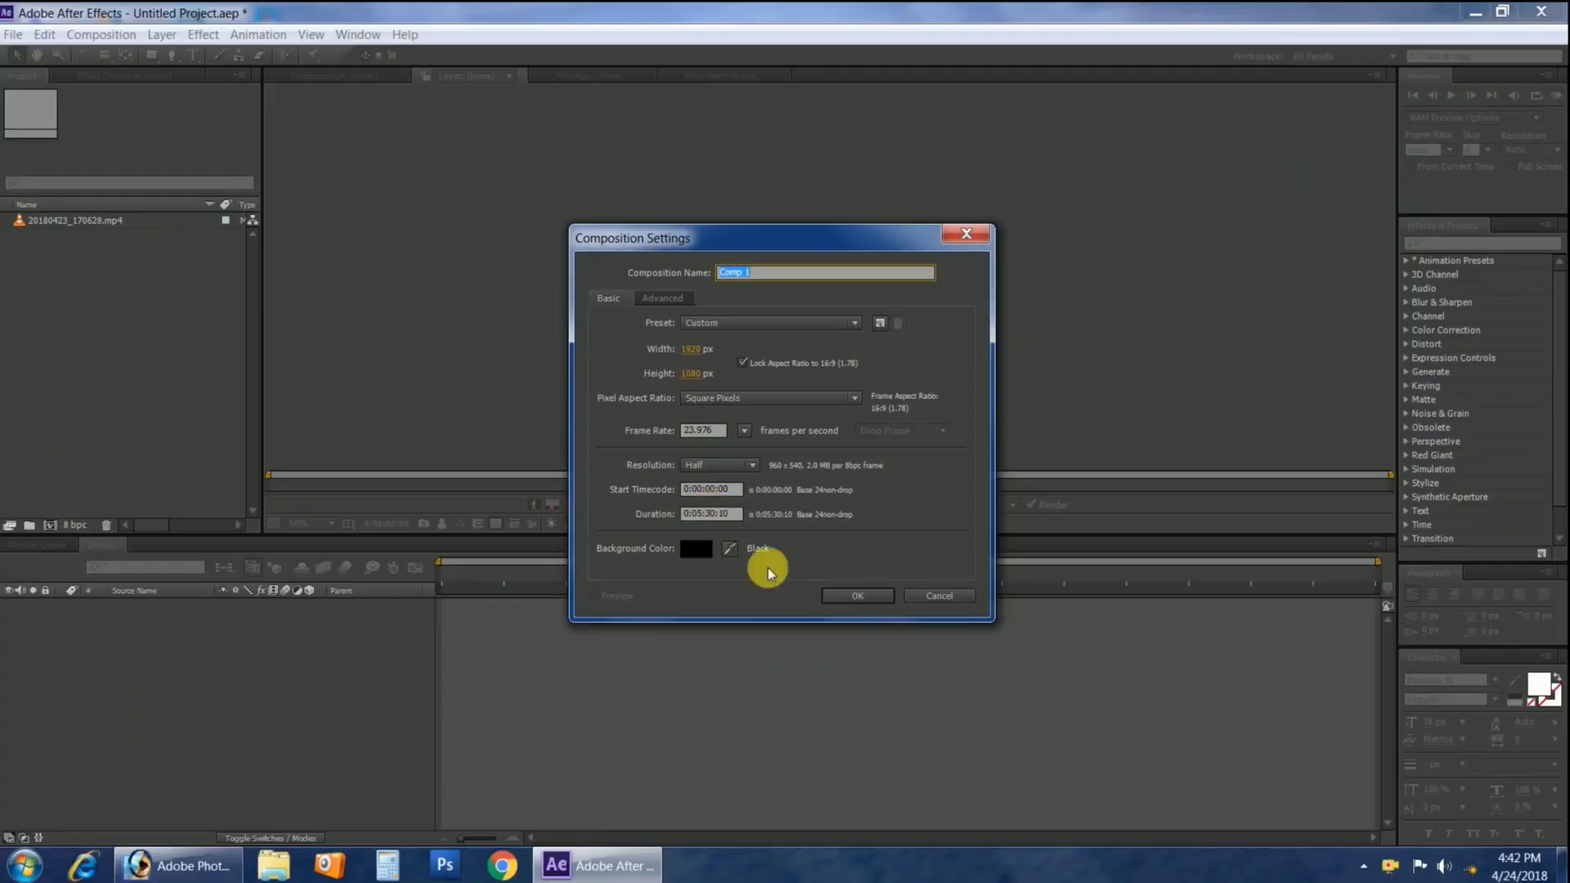
{"action": "left_click", "coordinate": [1371, 787]}
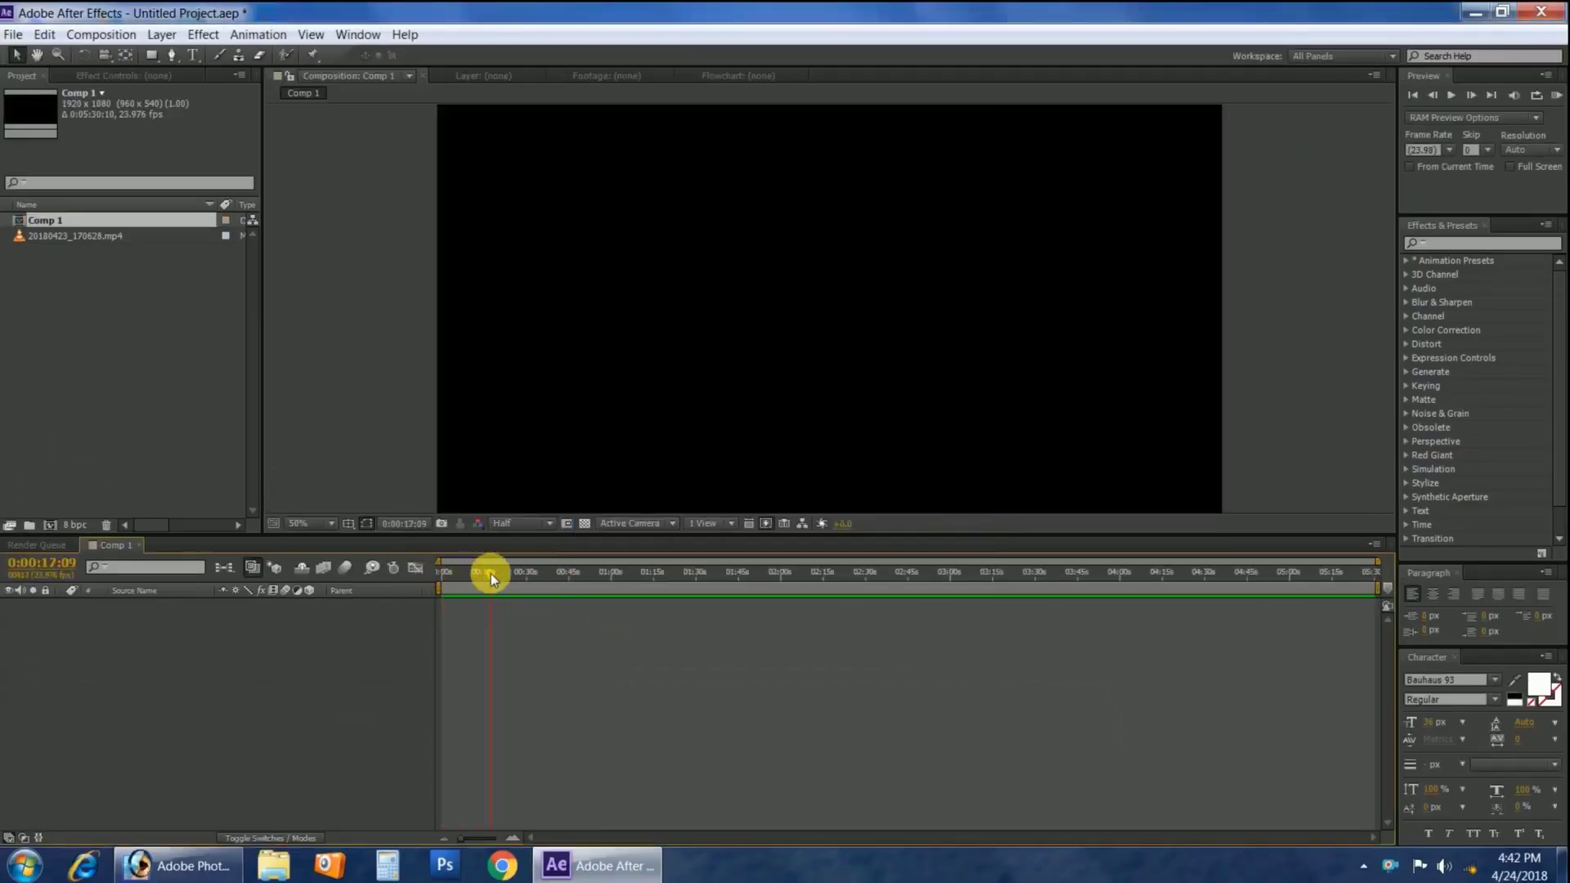
End the work area at about 0:00:17:09 and trim the composition to it.
{"action": "left_click_drag", "start_coordinate": [490, 585], "coordinate": [478, 593]}
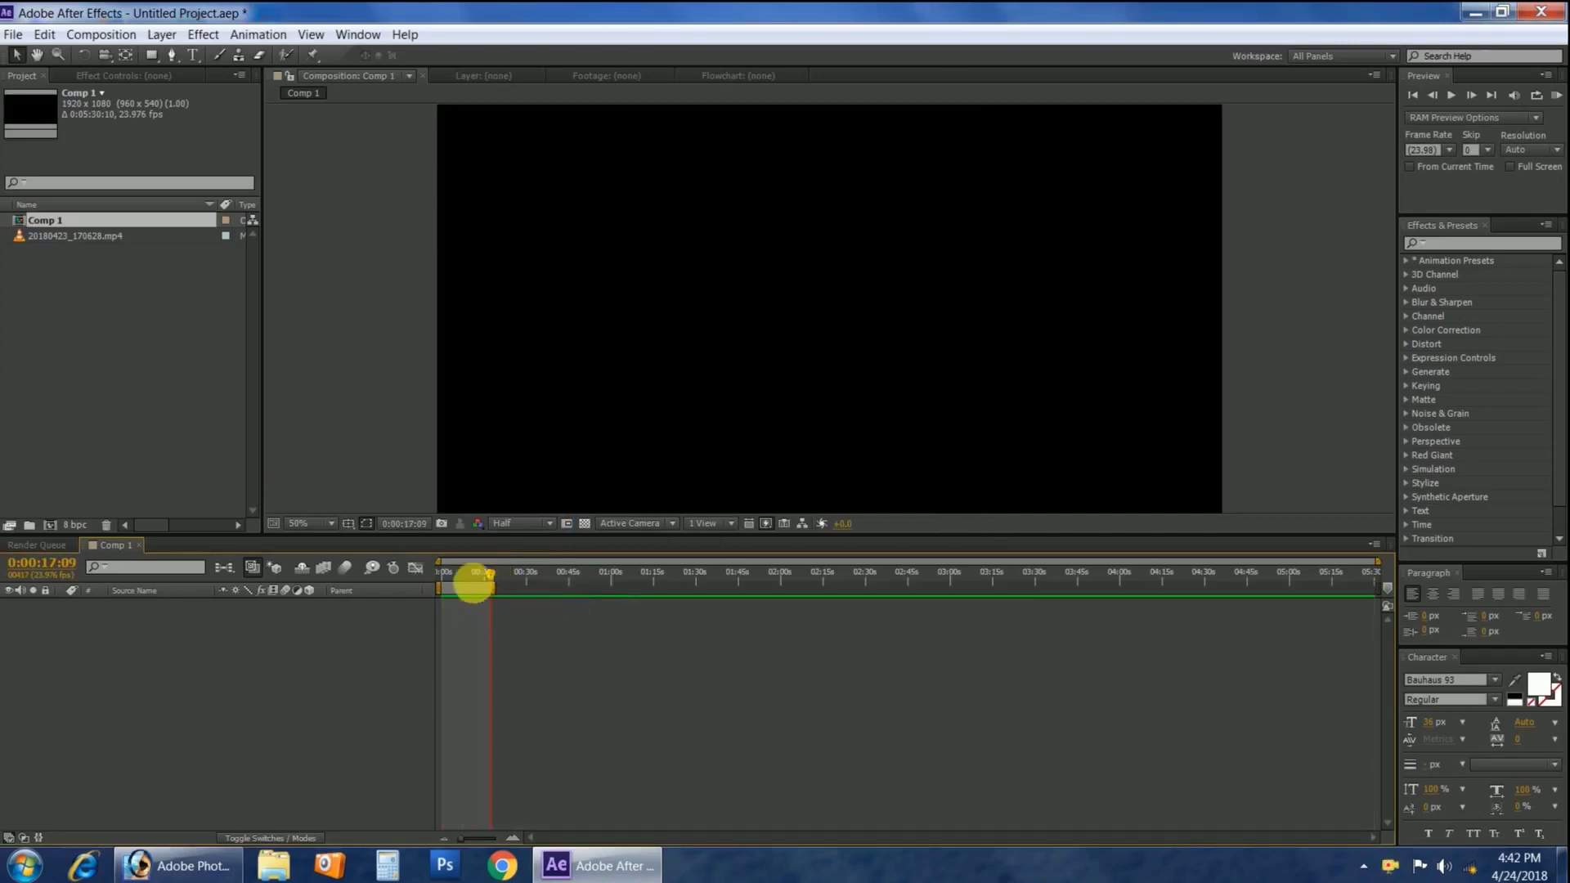
{"action": "right_click", "coordinate": [470, 585]}
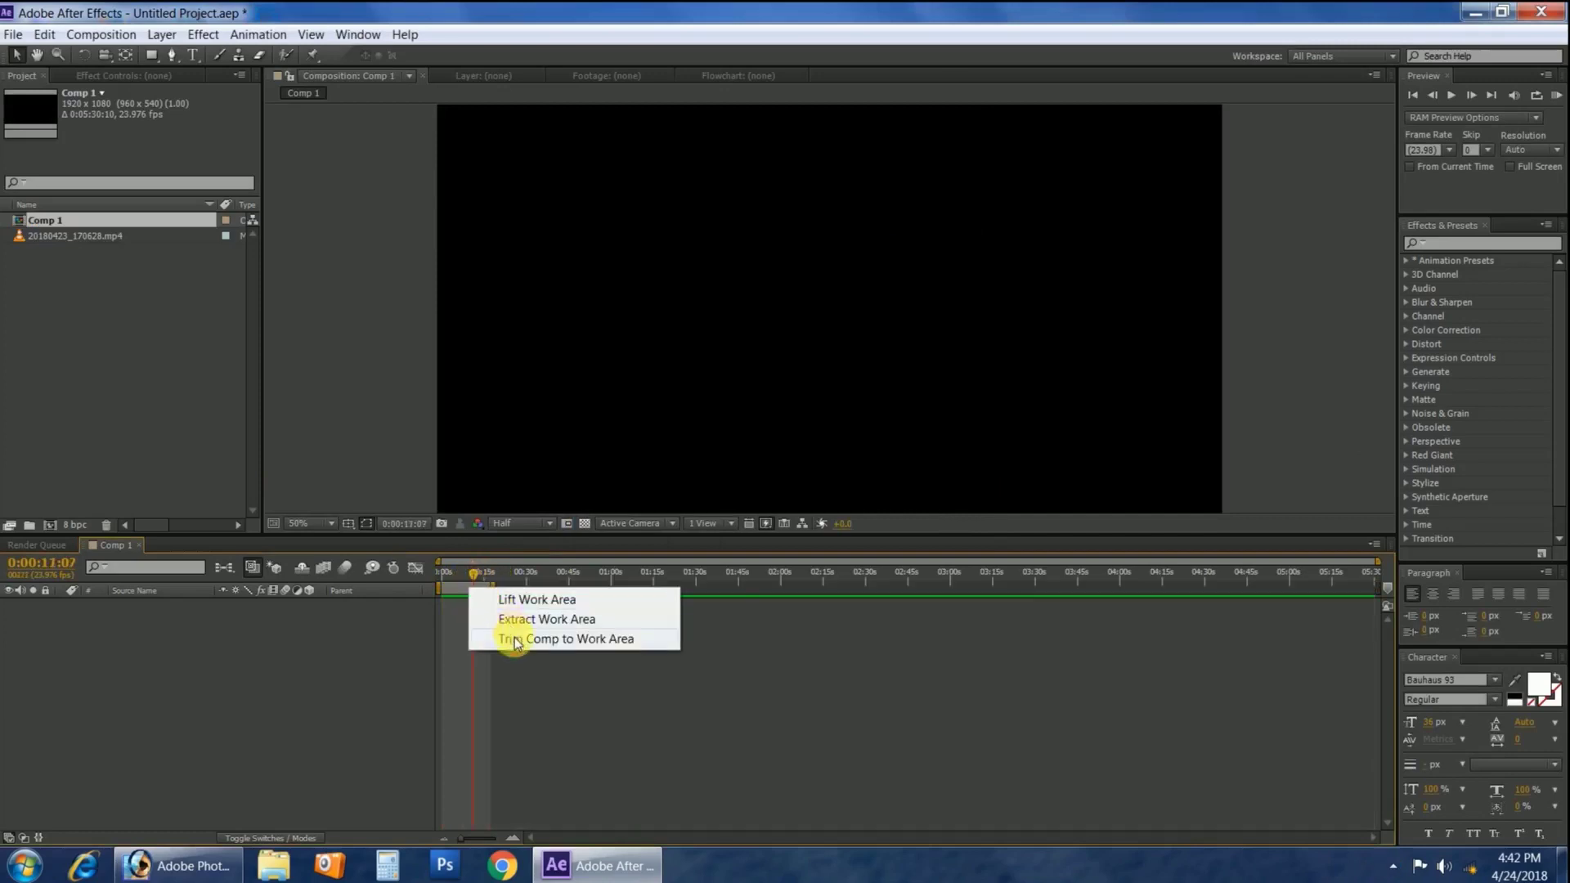
{"action": "left_click", "coordinate": [523, 638]}
Add 20180423_170628.mp4 to the Comp 1 timeline as a layer and scrub through its footage.
{"action": "left_click_drag", "start_coordinate": [43, 238], "coordinate": [127, 614]}
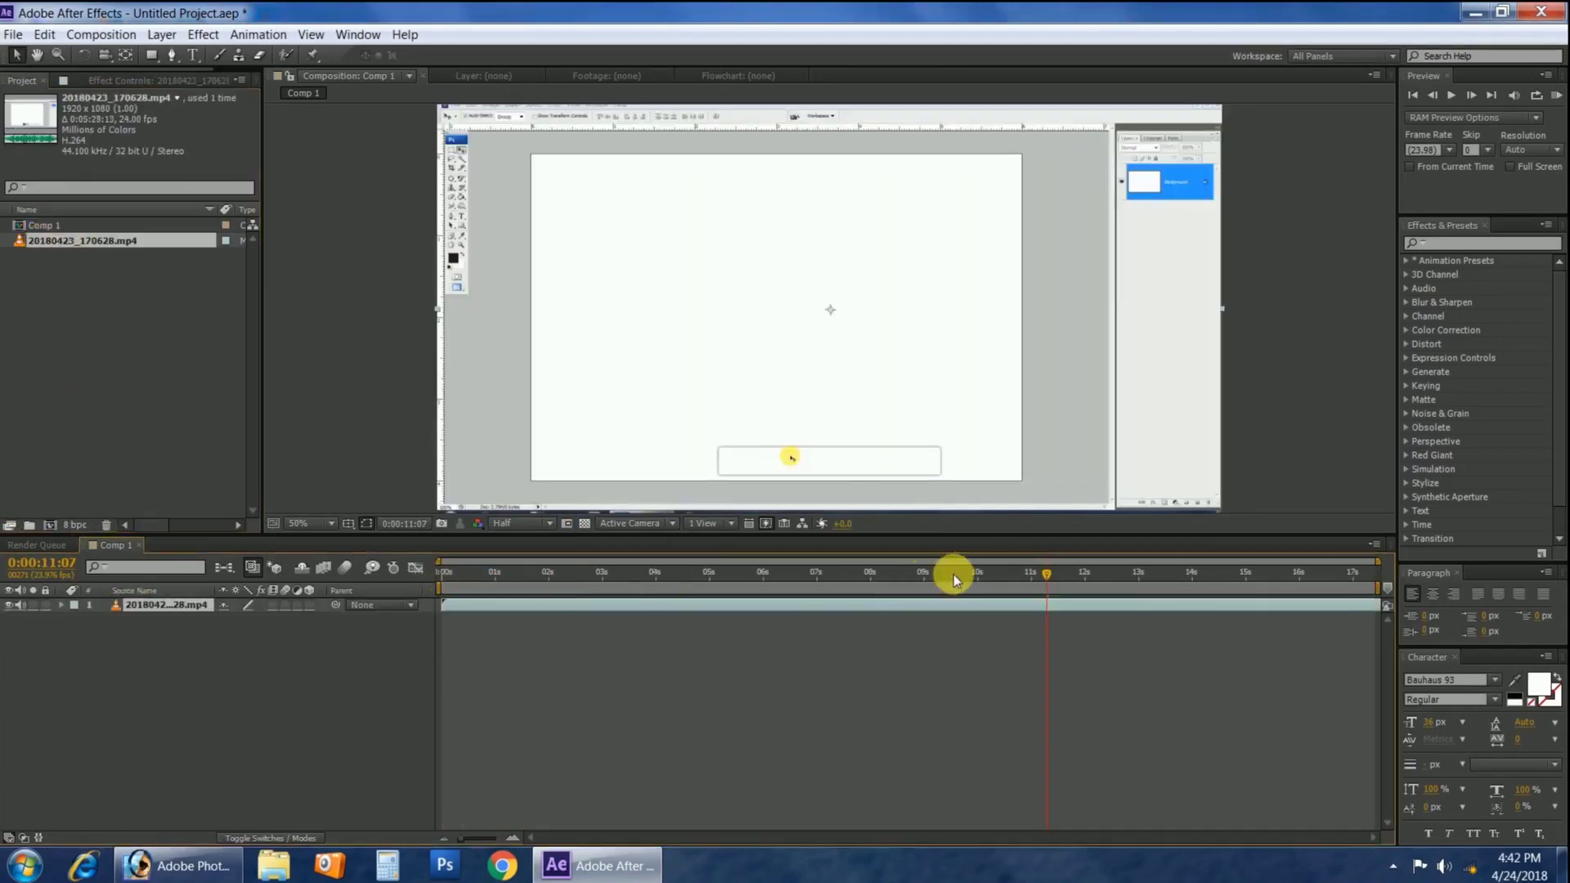
{"action": "left_click_drag", "start_coordinate": [1047, 575], "coordinate": [773, 576]}
{"action": "left_click_drag", "start_coordinate": [901, 576], "coordinate": [1002, 576]}
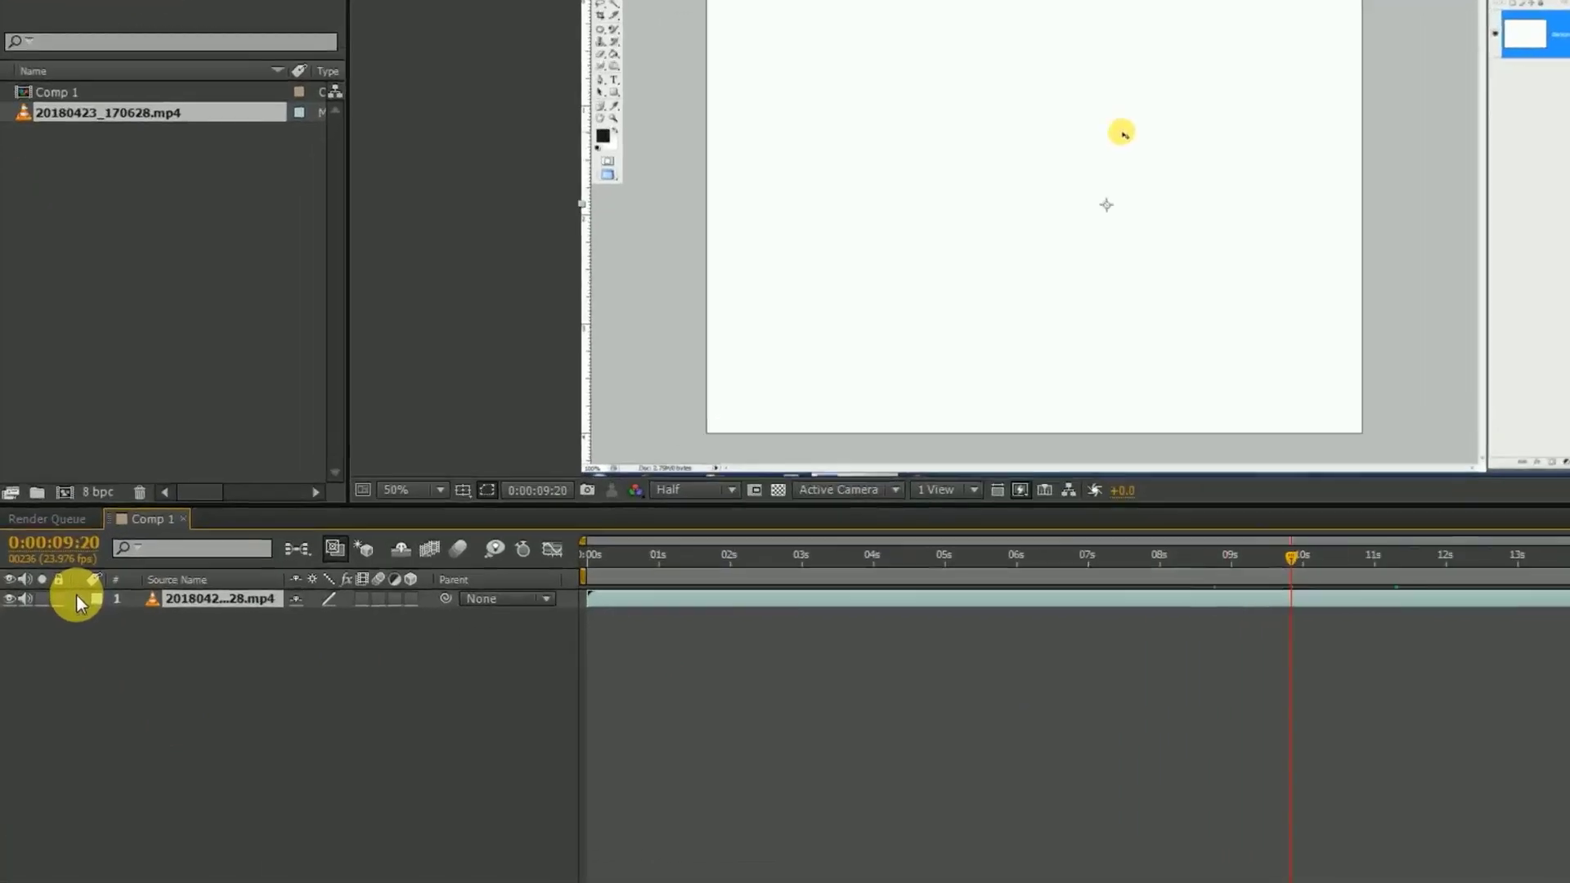
Set starting keyframes for the clip's anchor point, position, scale, rotation and opacity at 0:00:01:21.
{"action": "left_click", "coordinate": [61, 604]}
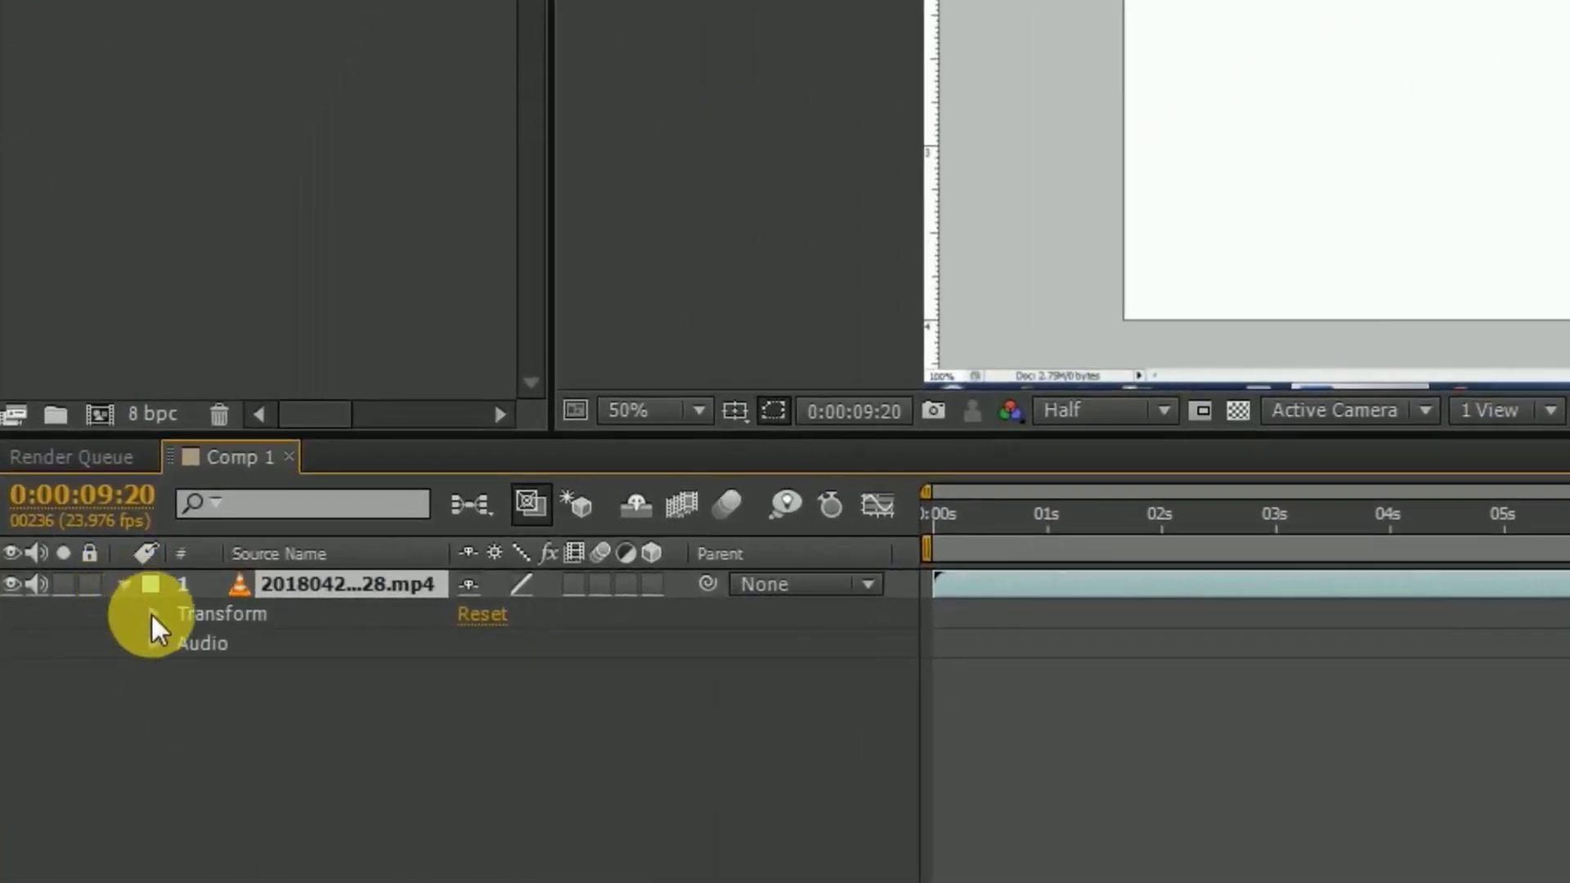
{"action": "left_click", "coordinate": [154, 613]}
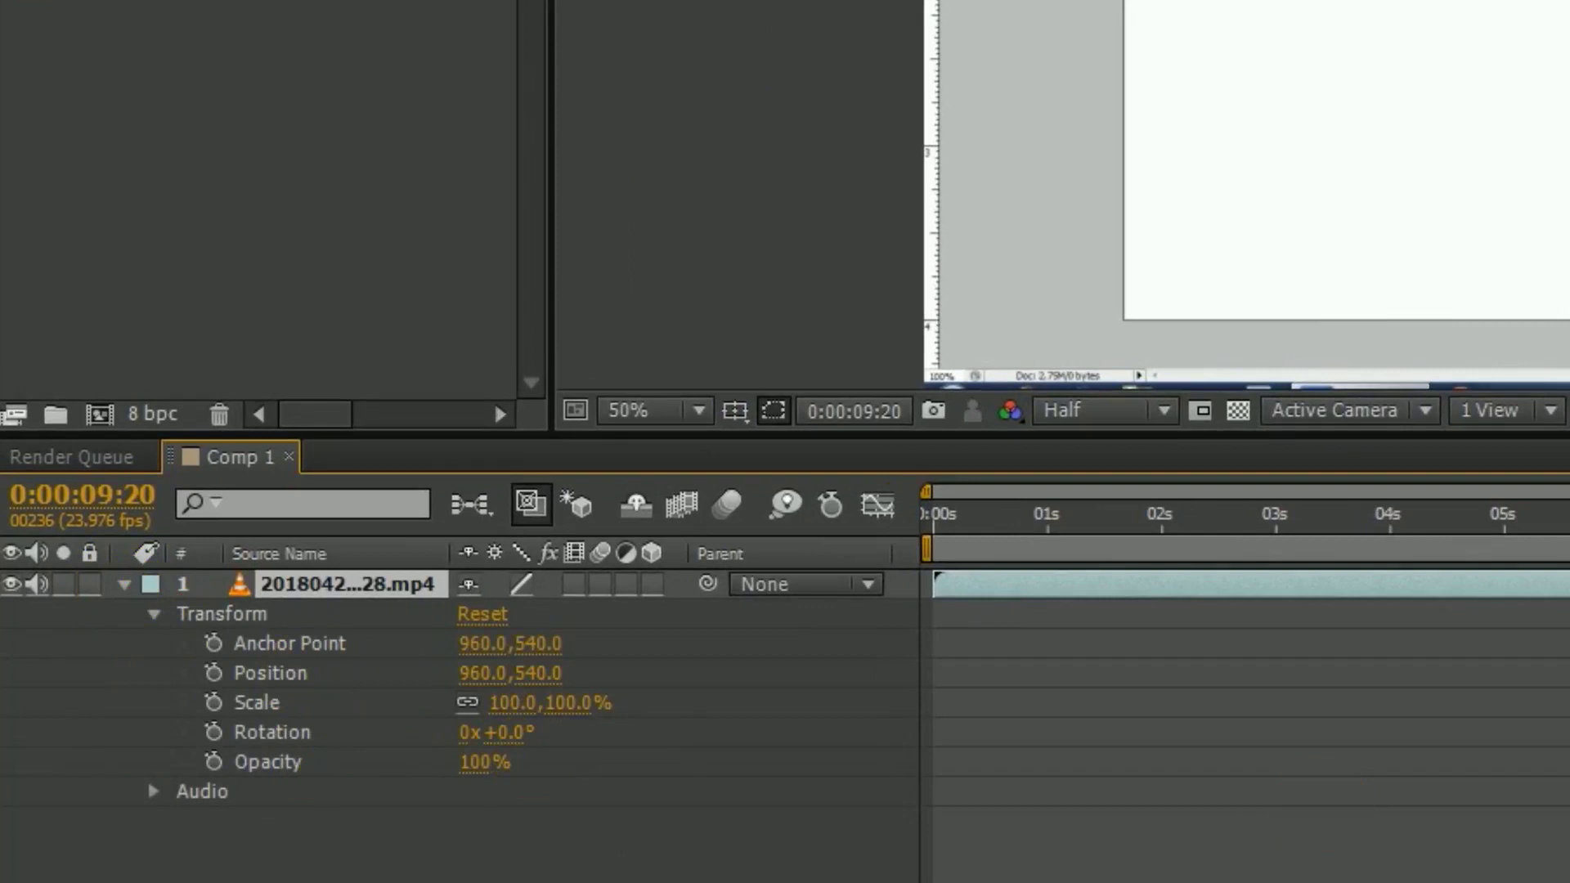
{"action": "left_click", "coordinate": [1264, 520]}
{"action": "left_click", "coordinate": [1145, 542]}
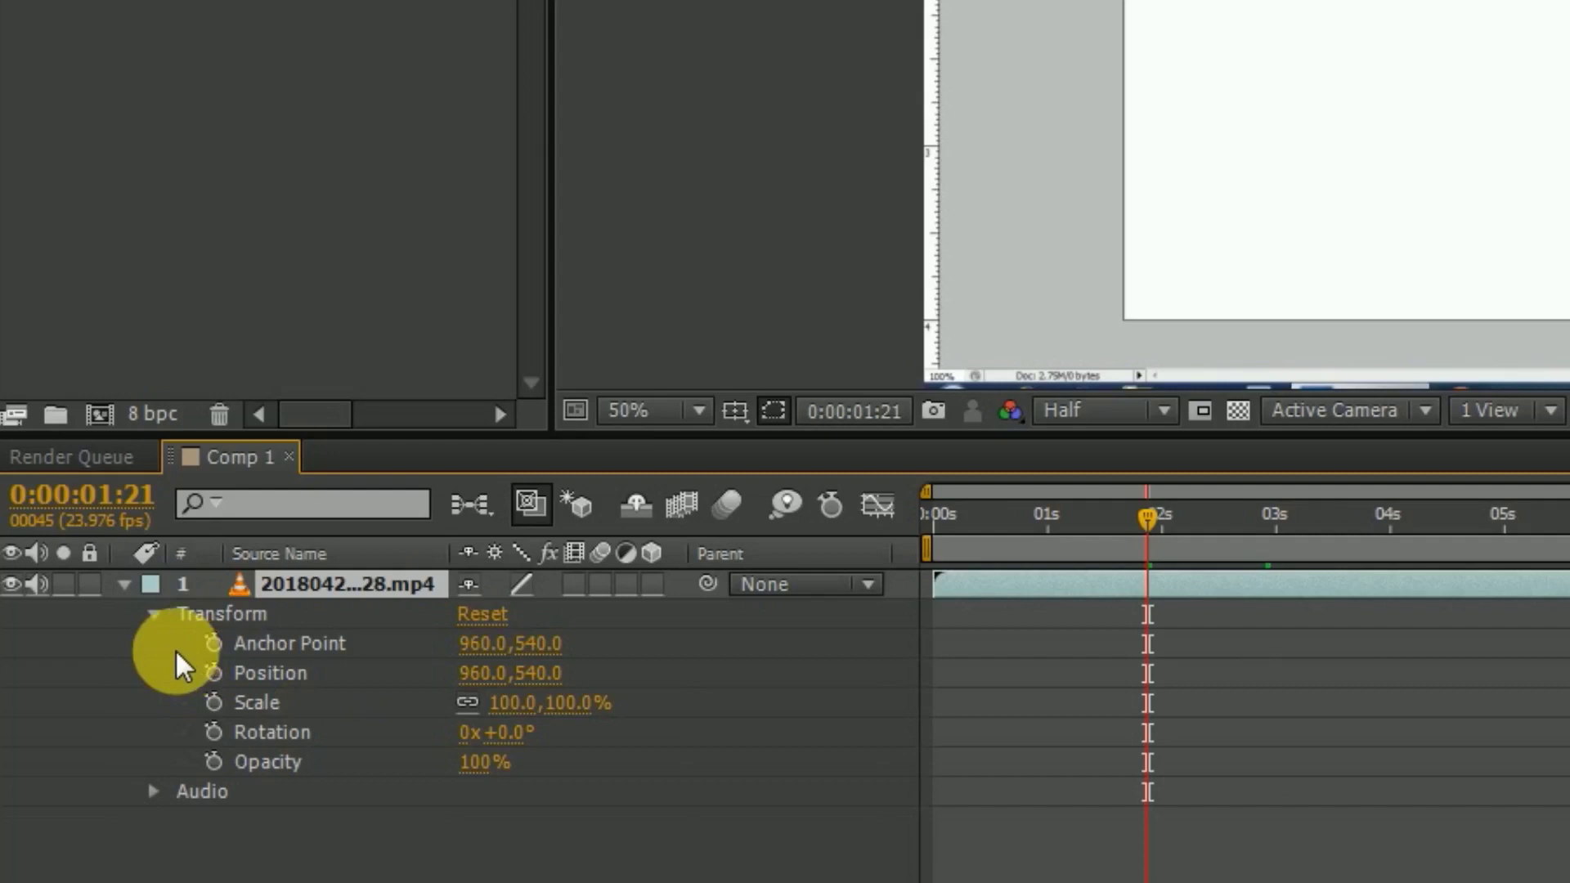
{"action": "left_click", "coordinate": [213, 642]}
{"action": "left_click", "coordinate": [213, 672]}
{"action": "left_click", "coordinate": [213, 700]}
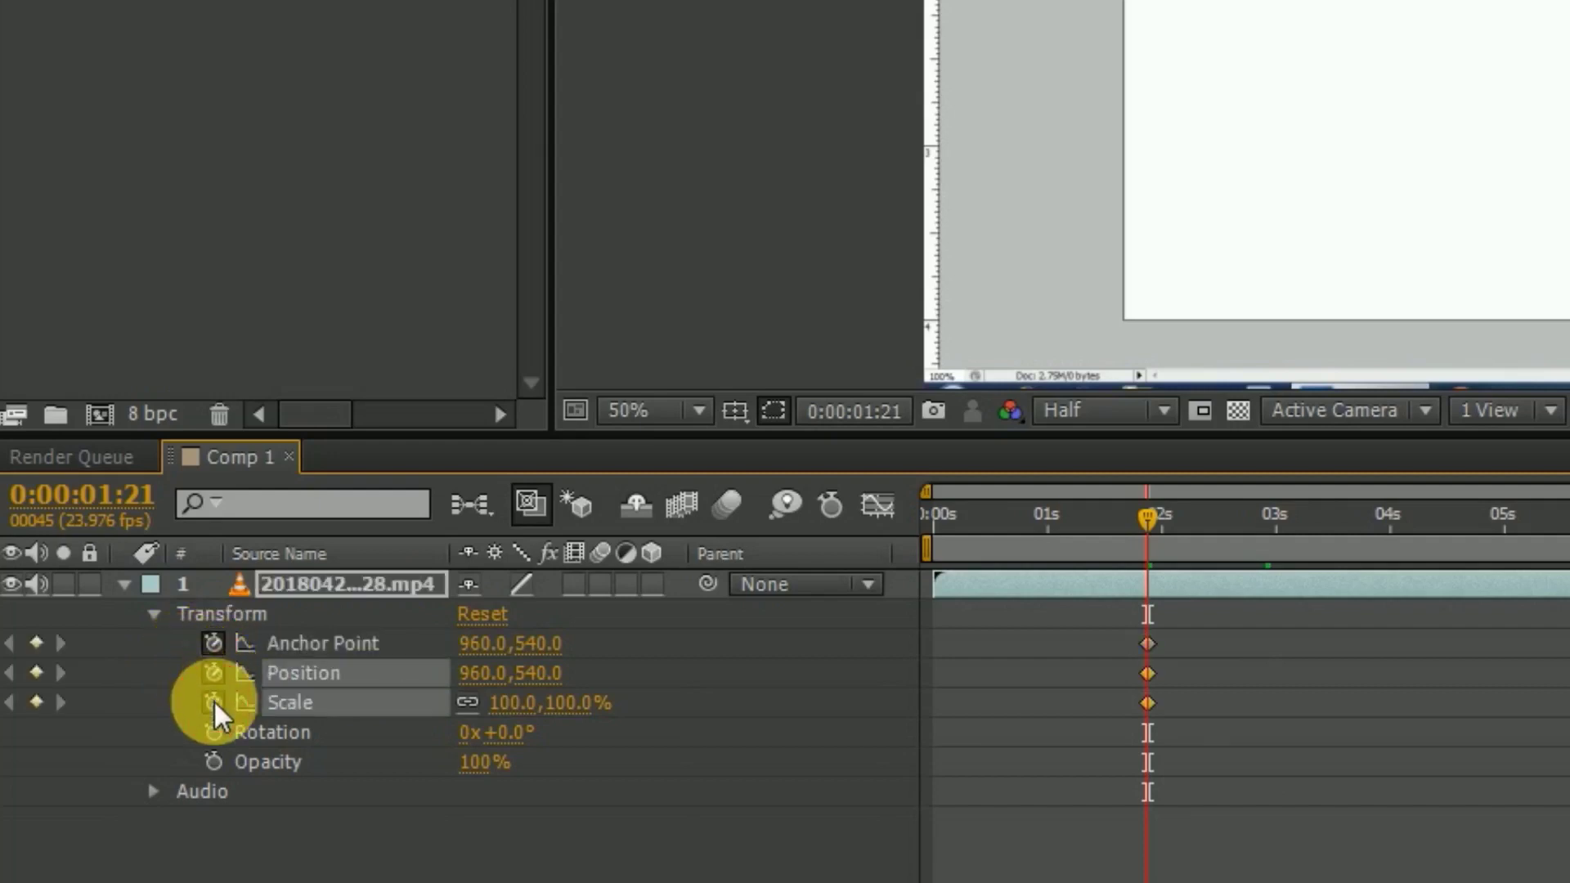
{"action": "left_click", "coordinate": [214, 731]}
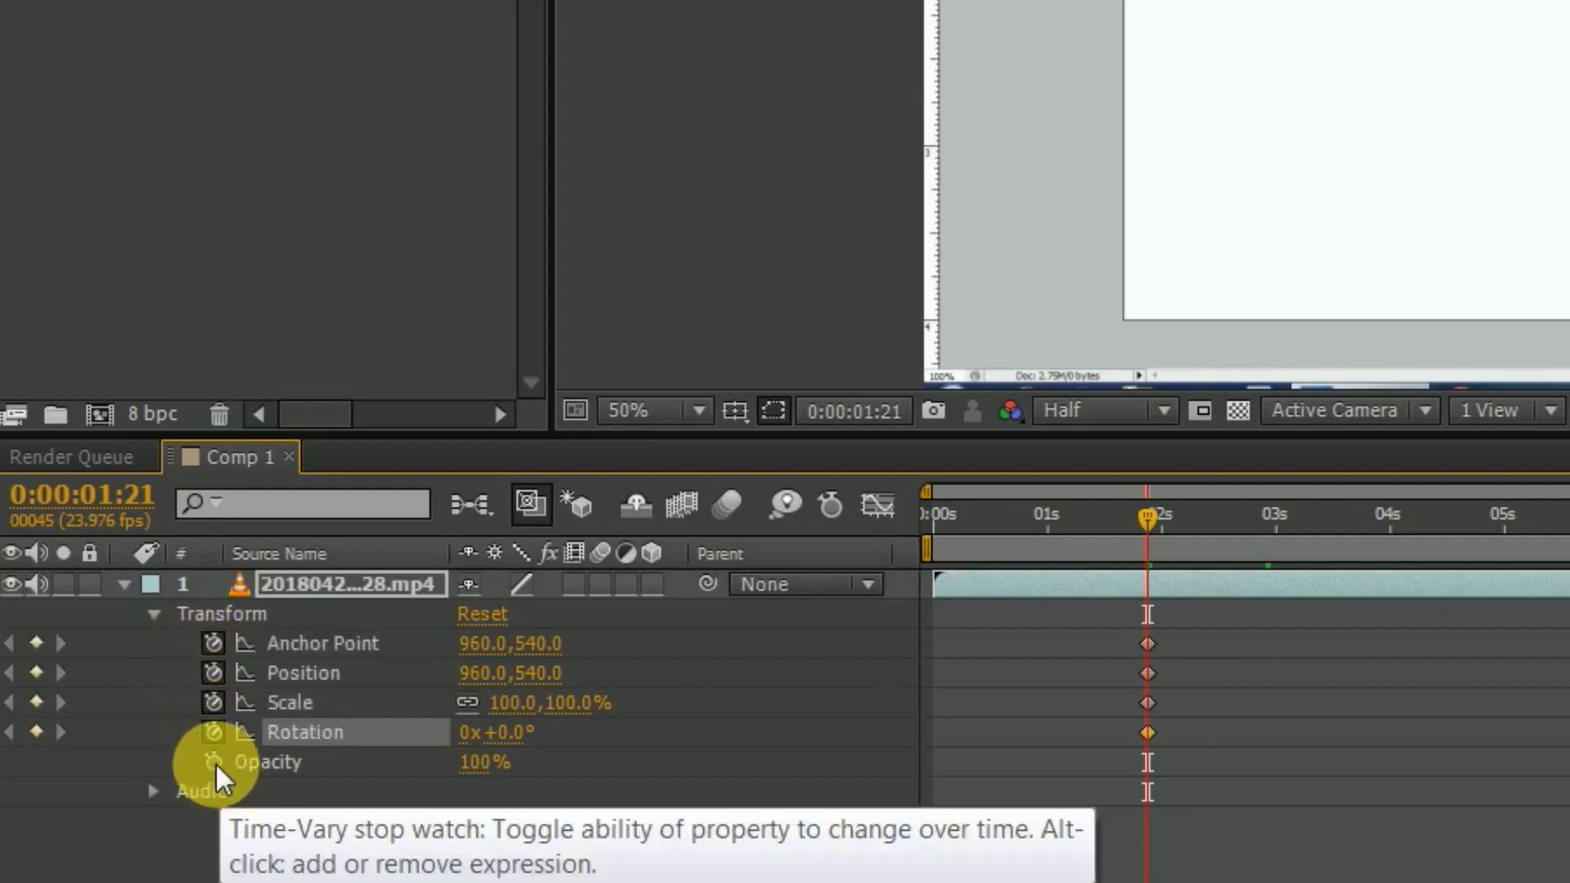
{"action": "left_click", "coordinate": [214, 761]}
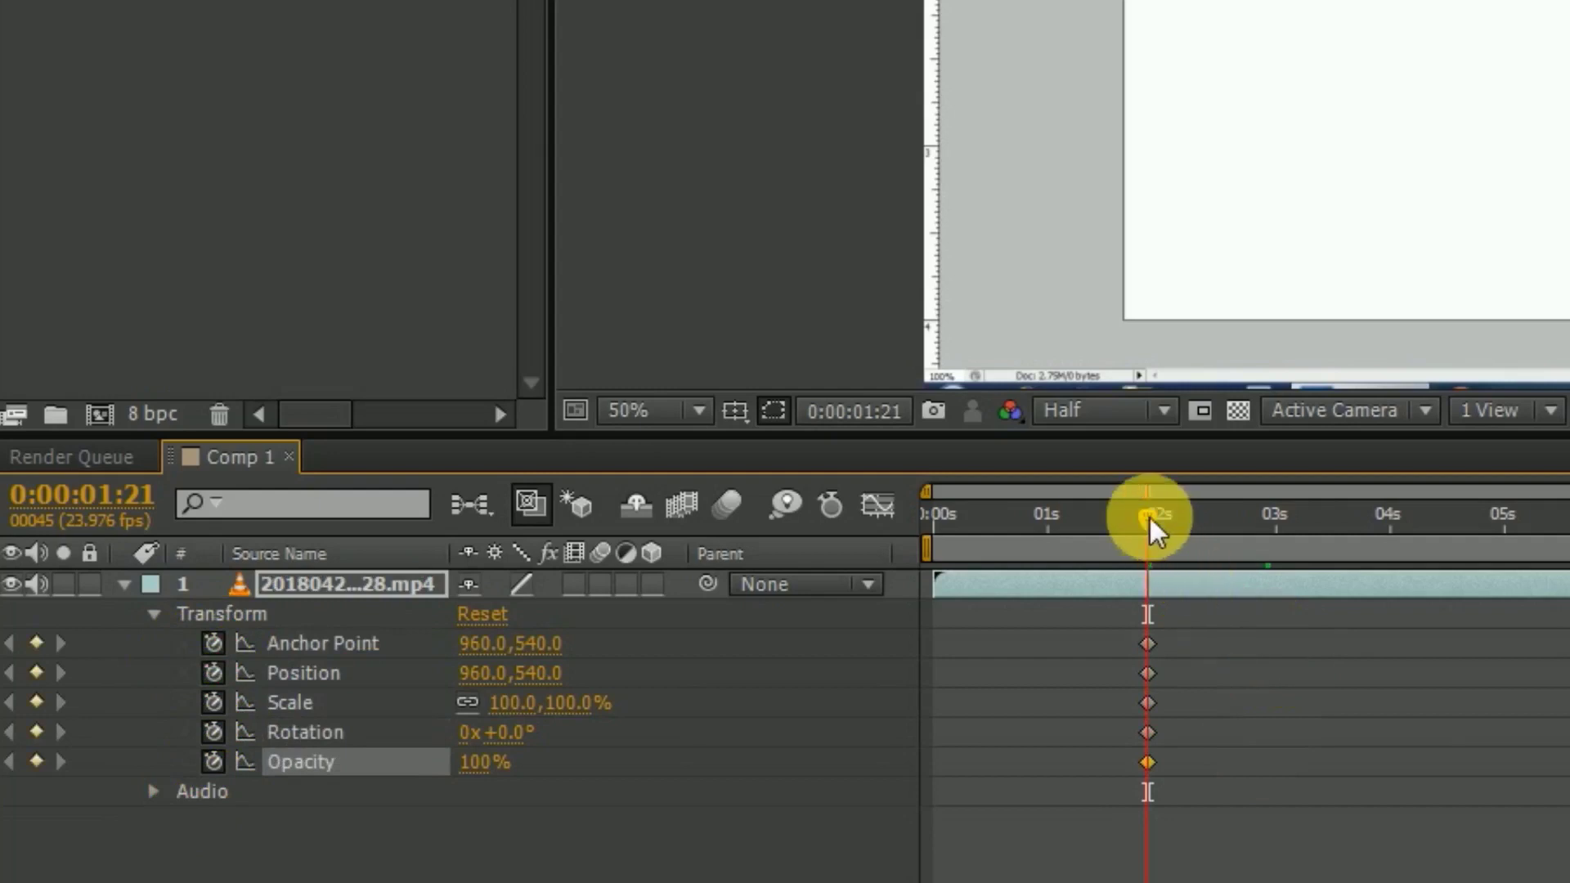
At 0:00:04:10, enlarge the clip to about 182% and reposition it to about 1740, 1070, framing its upper-left area.
{"action": "left_click_drag", "start_coordinate": [1150, 515], "coordinate": [1434, 552]}
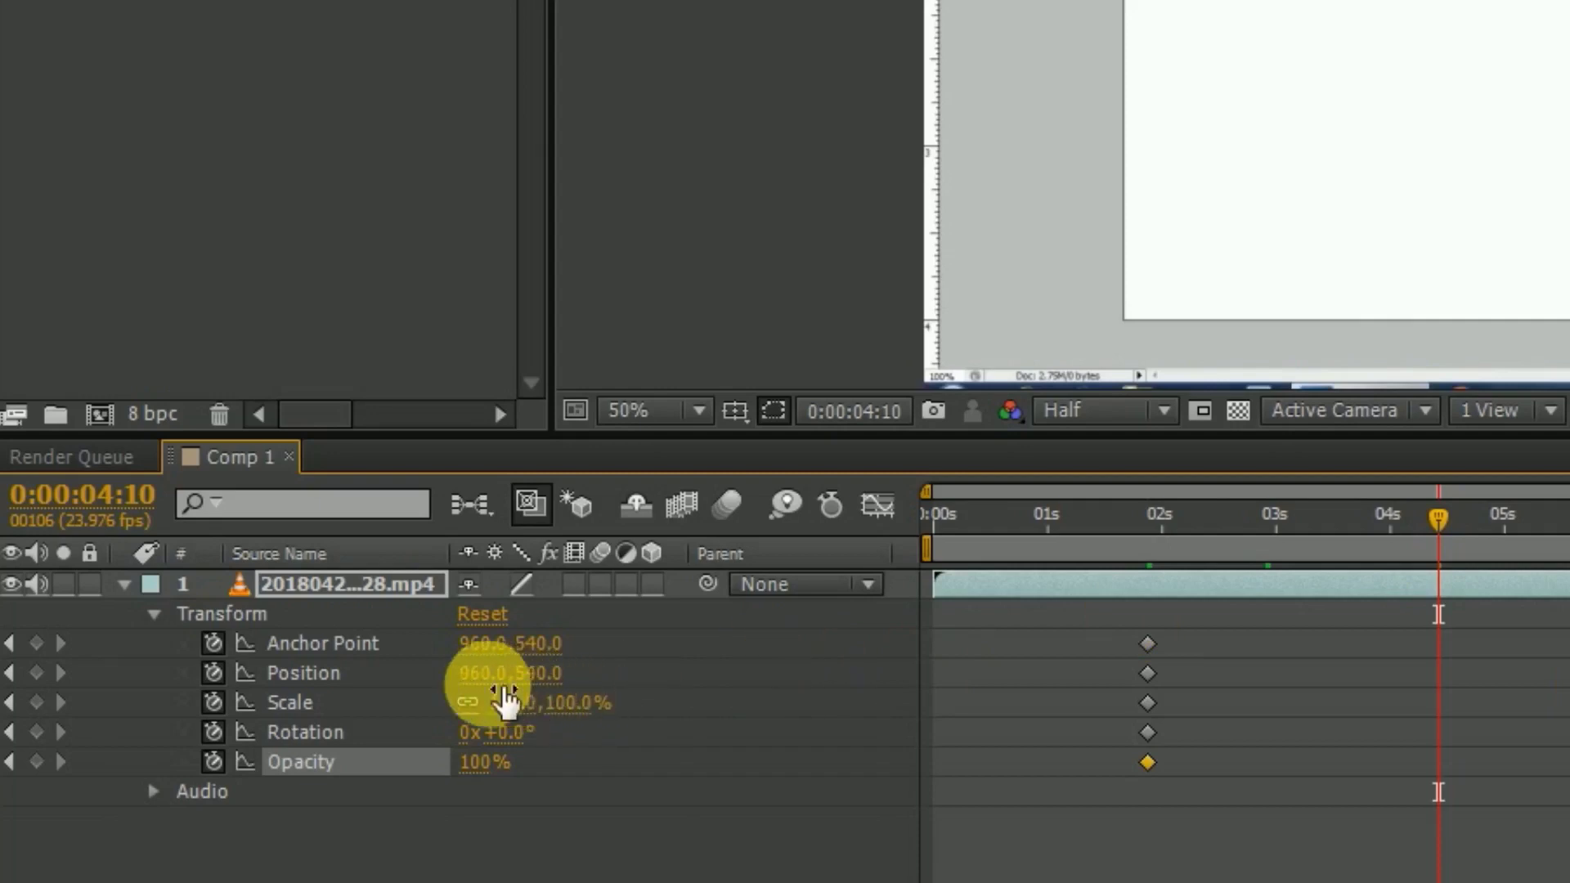
{"action": "left_click_drag", "start_coordinate": [507, 701], "coordinate": [535, 711]}
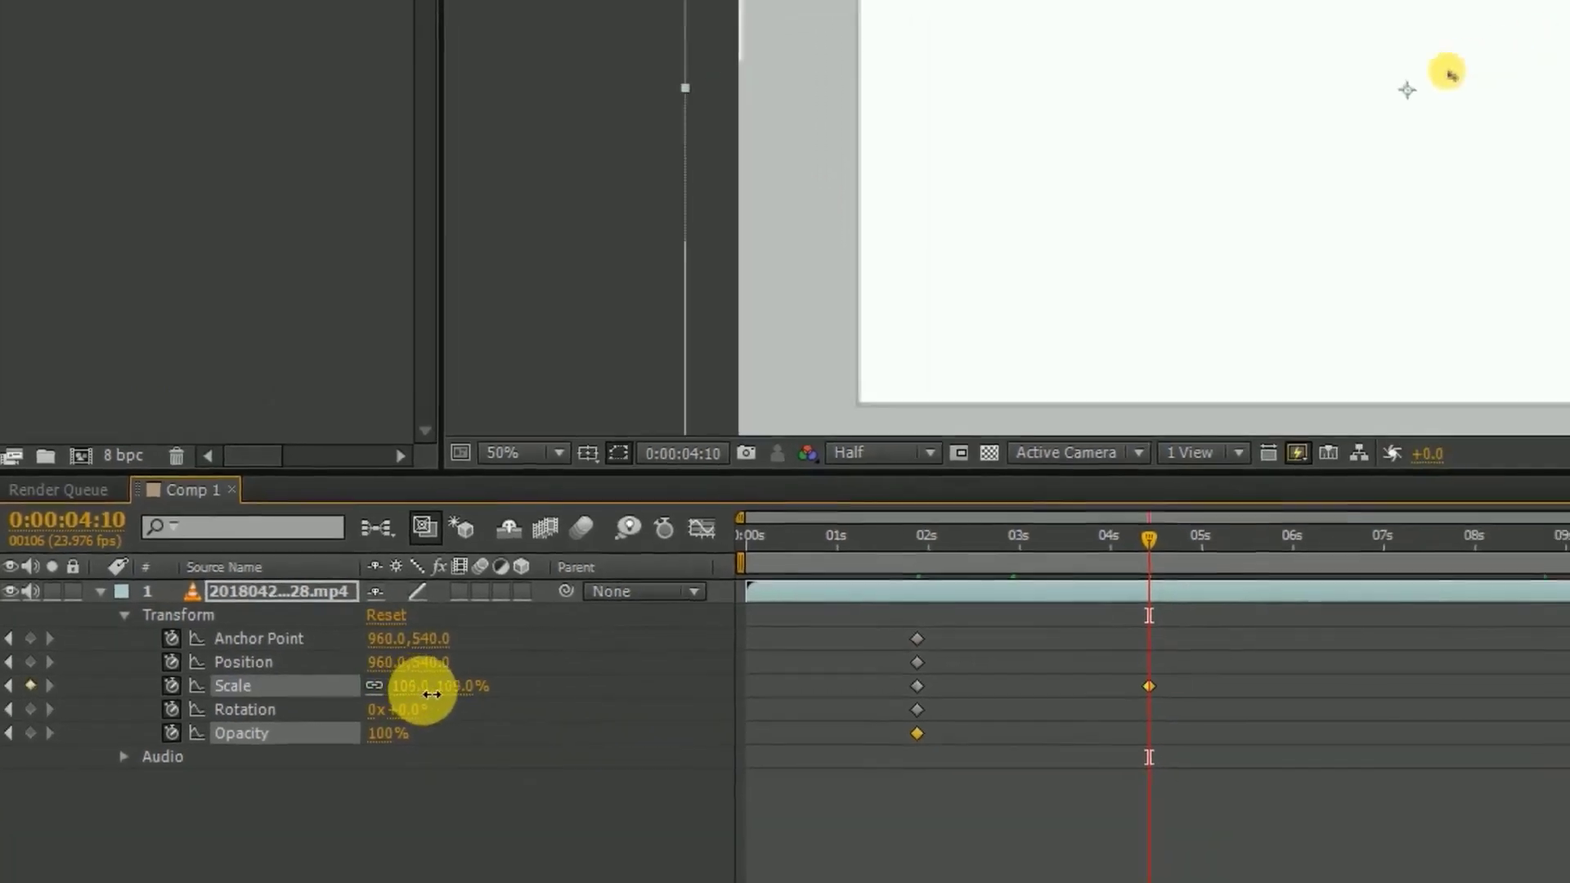
{"action": "left_click_drag", "start_coordinate": [431, 693], "coordinate": [512, 682]}
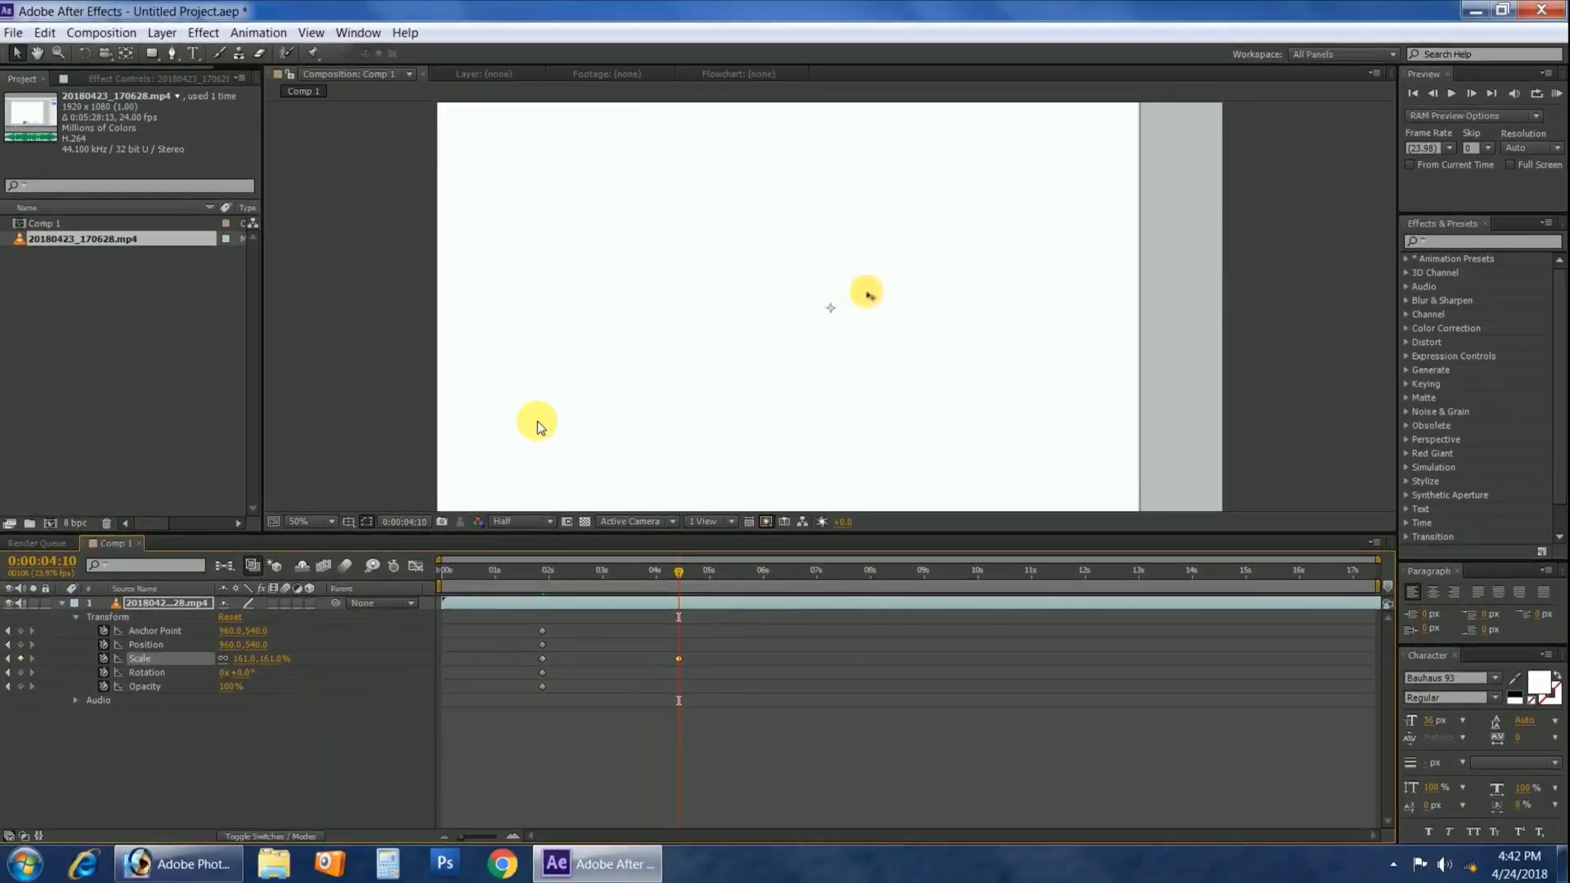
{"action": "left_click_drag", "start_coordinate": [539, 425], "coordinate": [790, 533]}
{"action": "left_click_drag", "start_coordinate": [249, 659], "coordinate": [270, 664]}
{"action": "left_click_drag", "start_coordinate": [539, 326], "coordinate": [600, 340]}
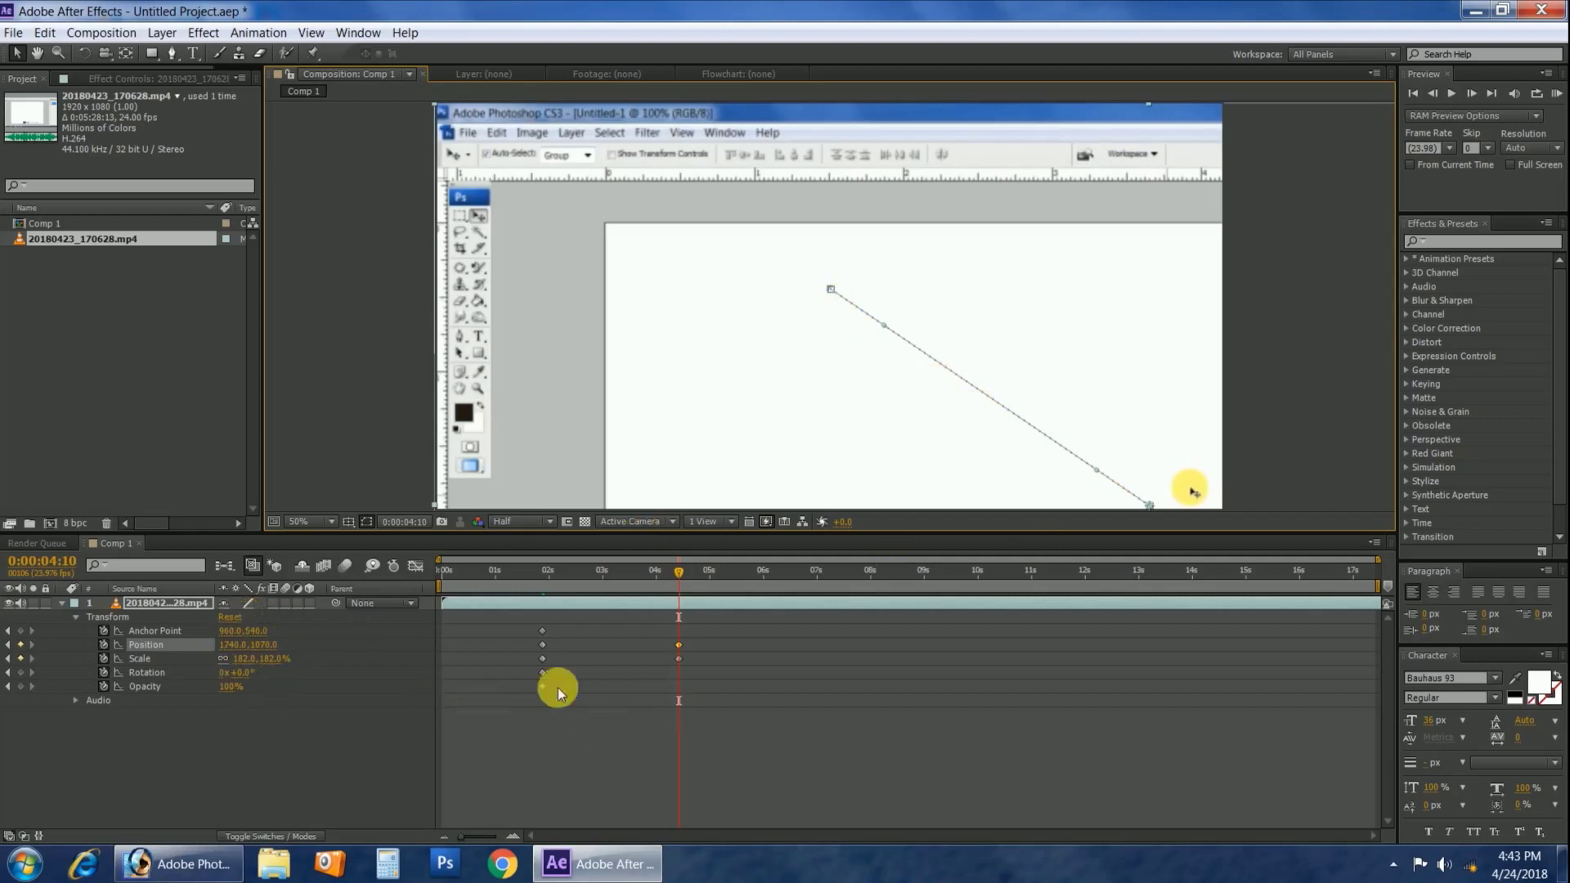
At 0:00:06:02, reduce the clip's scale to 118% and move it to about 1130, 728 so it fills the frame.
{"action": "left_click_drag", "start_coordinate": [678, 573], "coordinate": [768, 611]}
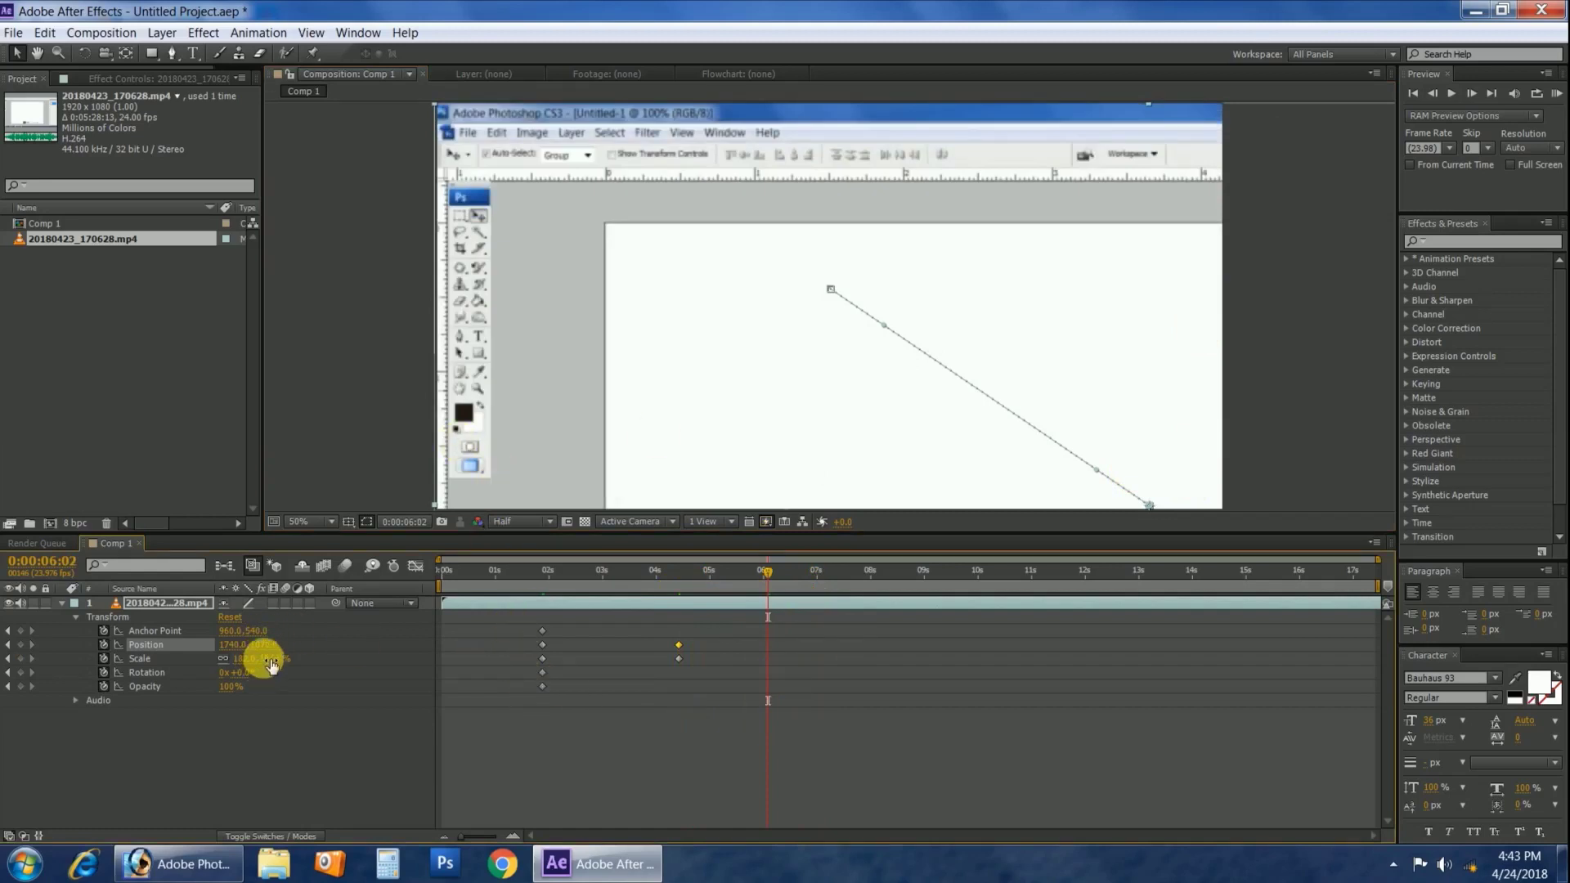
{"action": "left_click_drag", "start_coordinate": [244, 665], "coordinate": [198, 669]}
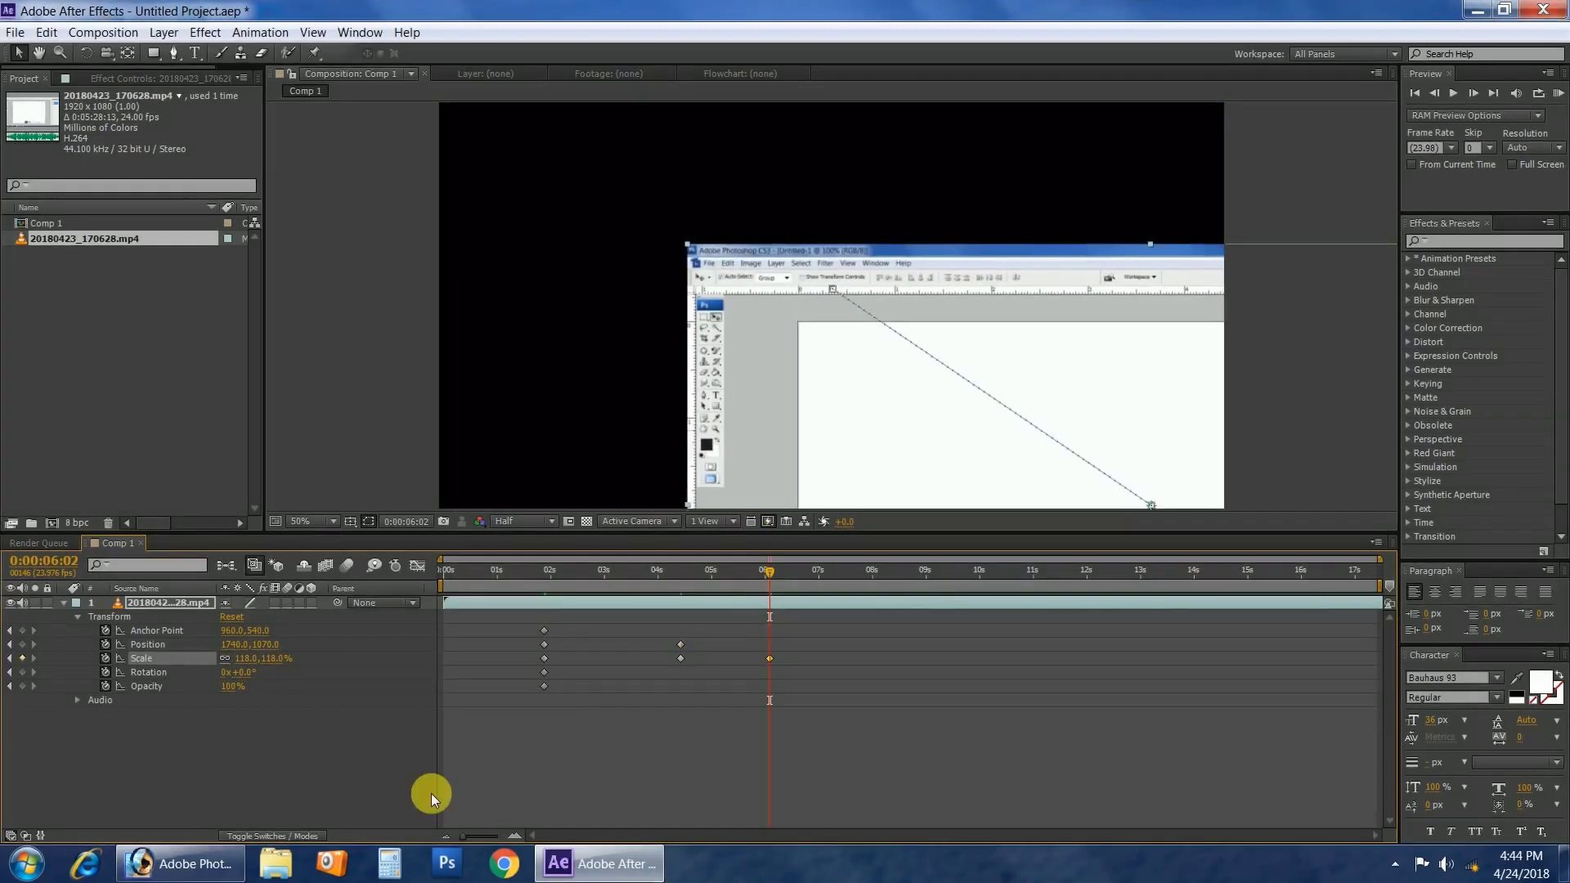
{"action": "left_click_drag", "start_coordinate": [848, 389], "coordinate": [600, 255]}
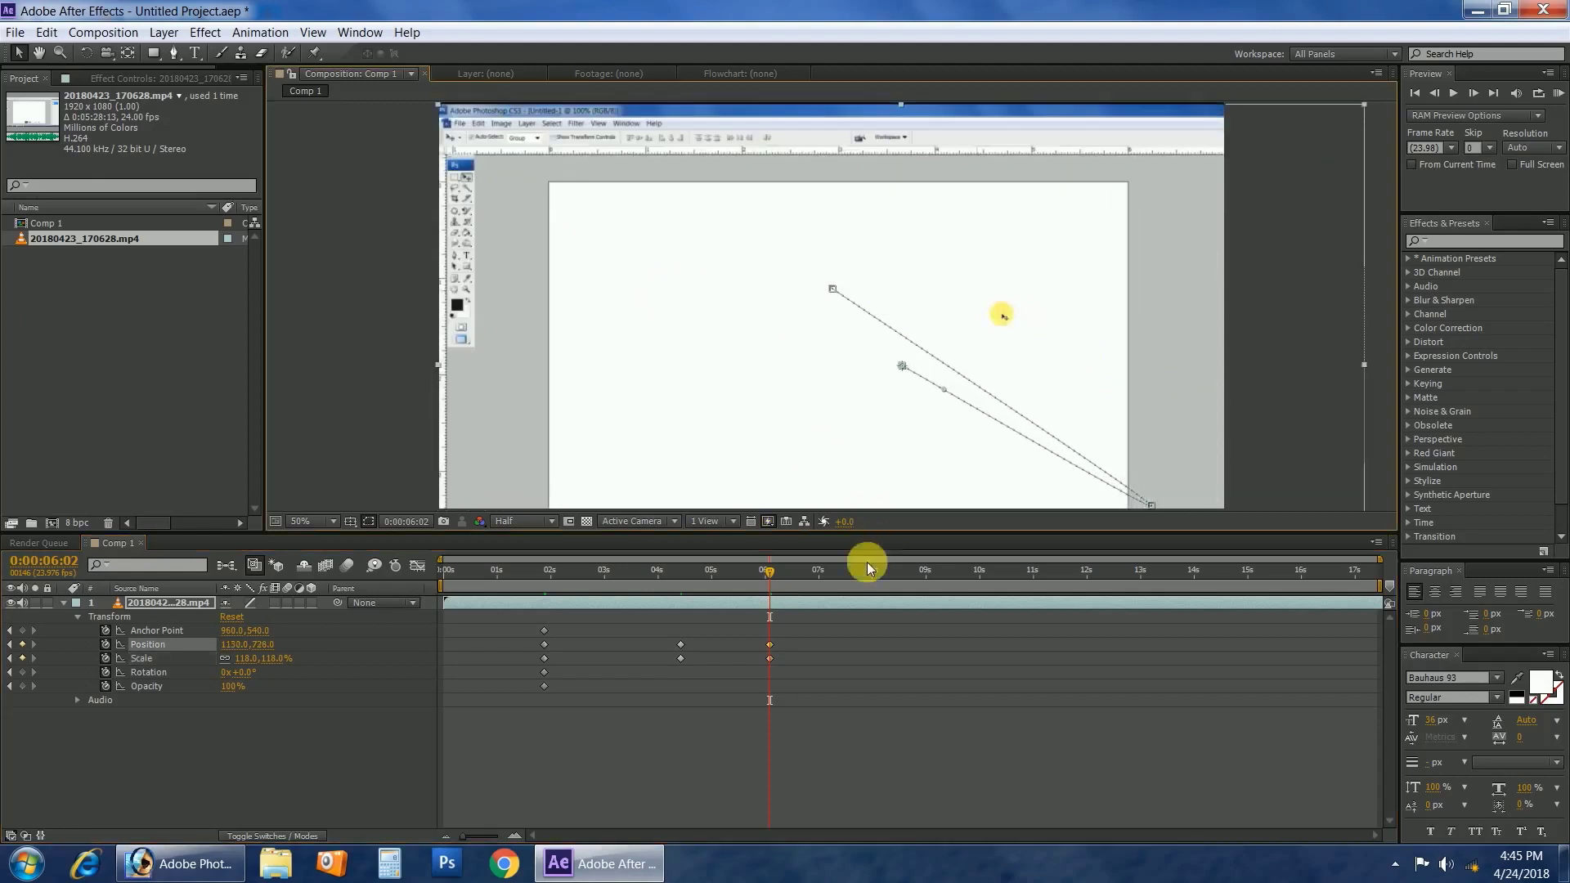
Shift the two later pairs of position and scale keyframes earlier, to about 3 and 5 seconds, previewing the animation before and after.
{"action": "left_click_drag", "start_coordinate": [768, 574], "coordinate": [459, 600]}
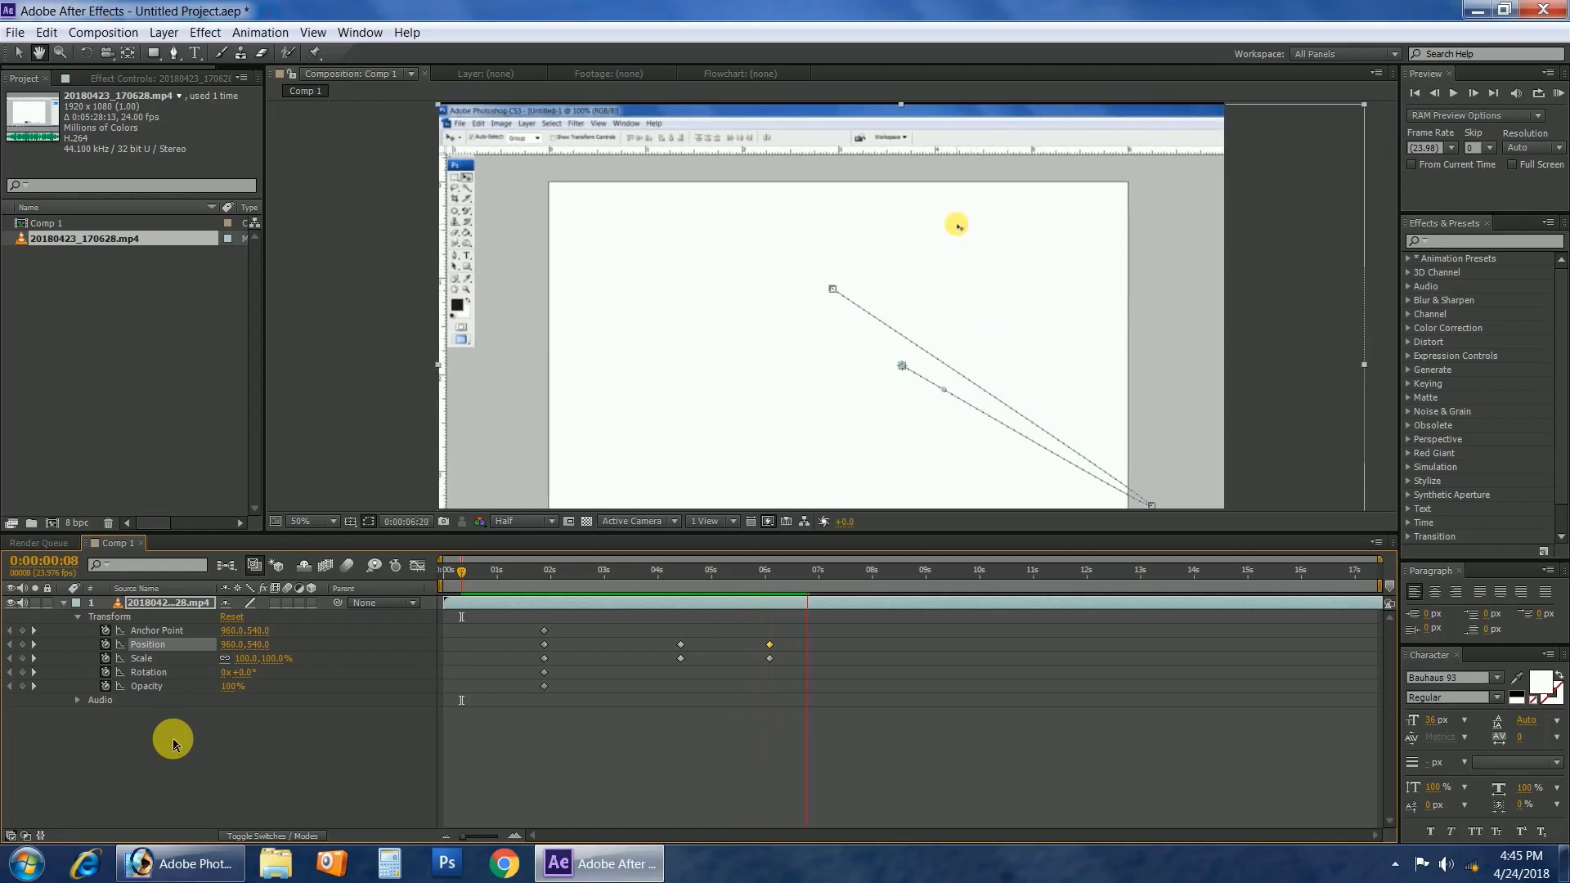
{"action": "left_click", "coordinate": [674, 665]}
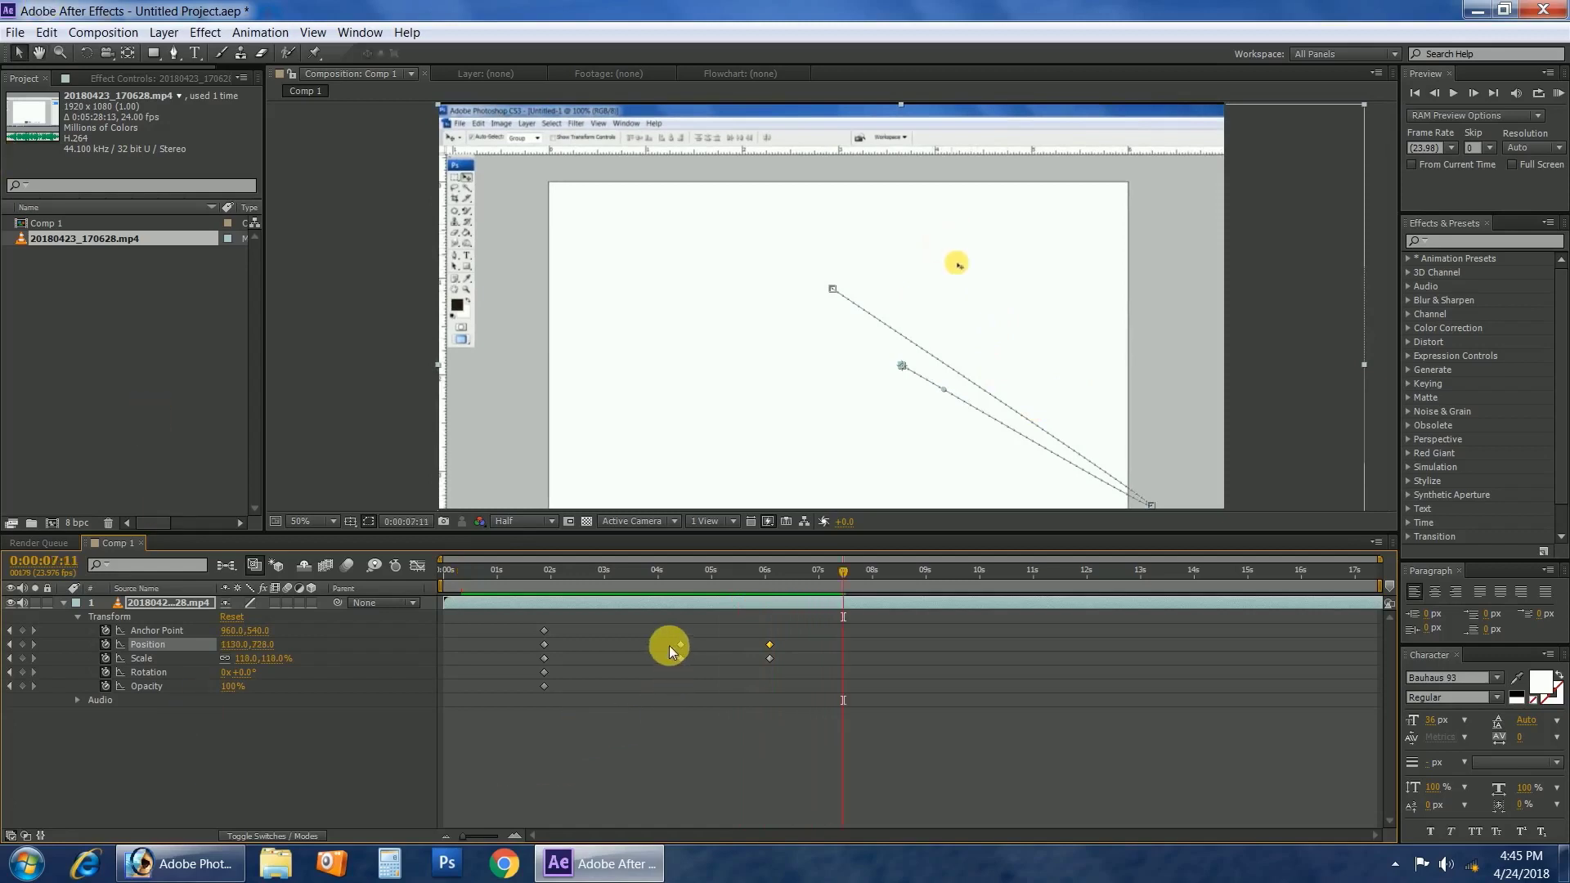
{"action": "left_click_drag", "start_coordinate": [660, 631], "coordinate": [821, 691]}
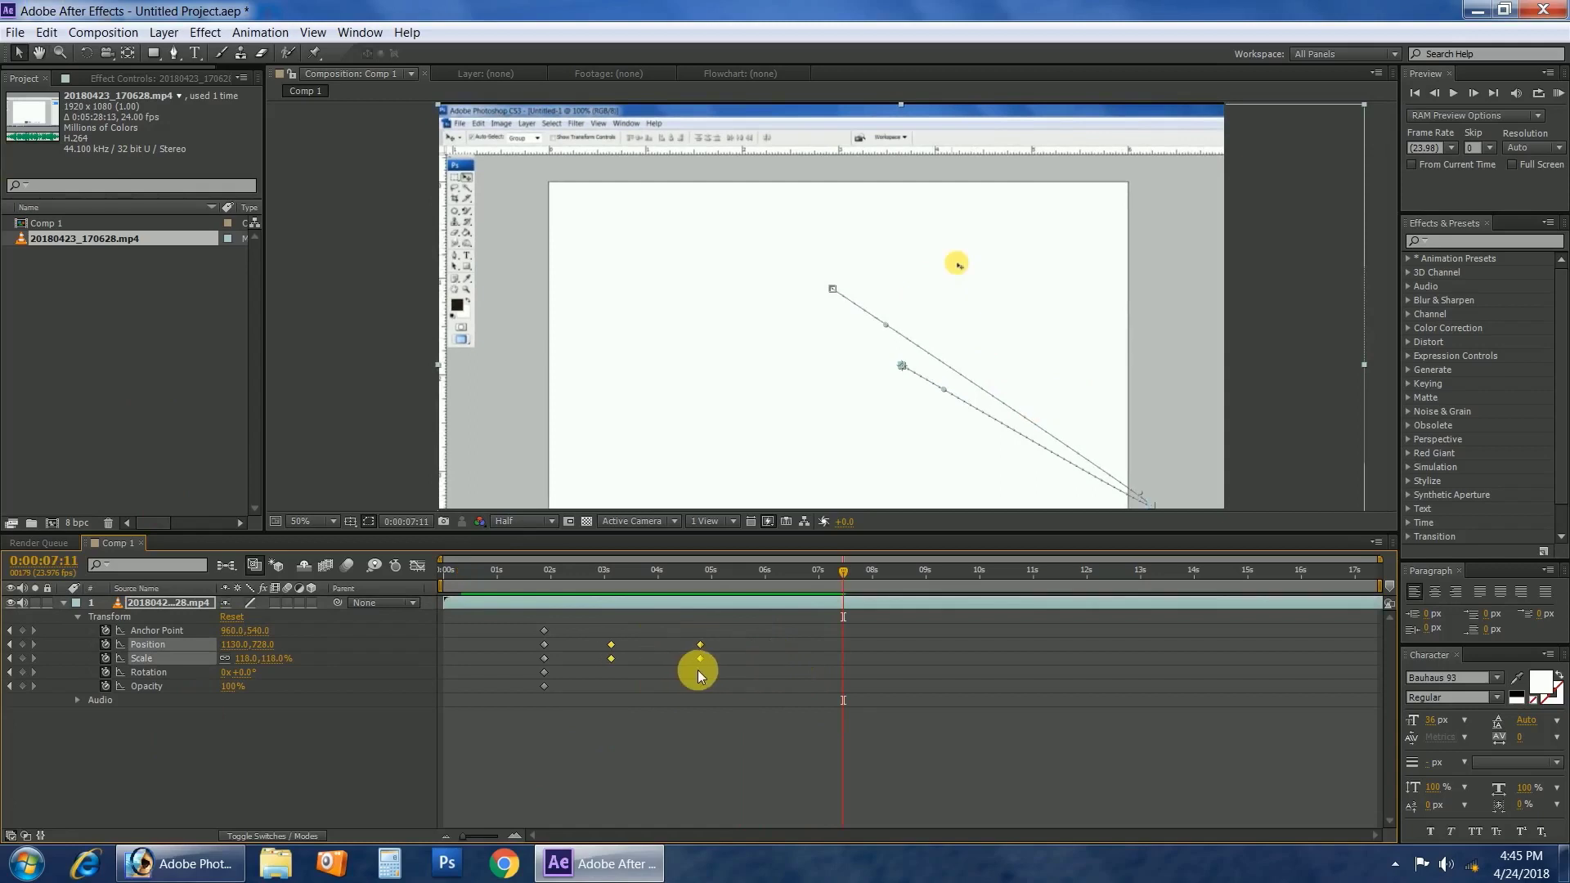
{"action": "left_click_drag", "start_coordinate": [839, 571], "coordinate": [504, 602]}
{"action": "key", "text": "space"}
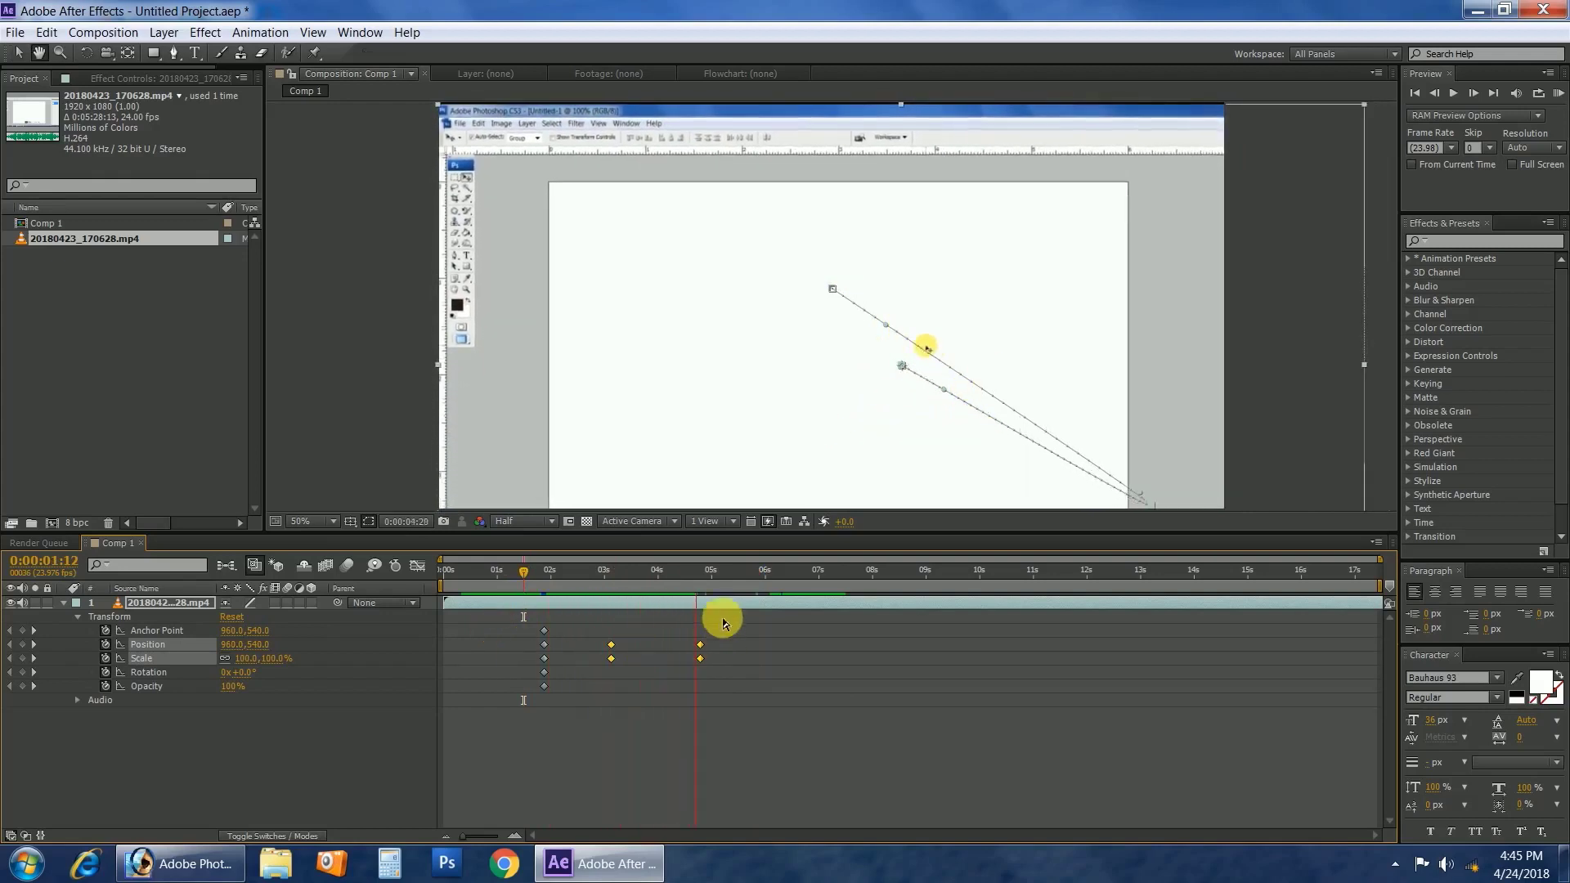
Nudge the clip at 0:00:05:05 to a position of about 1132, 718.
{"action": "left_click_drag", "start_coordinate": [694, 631], "coordinate": [707, 678]}
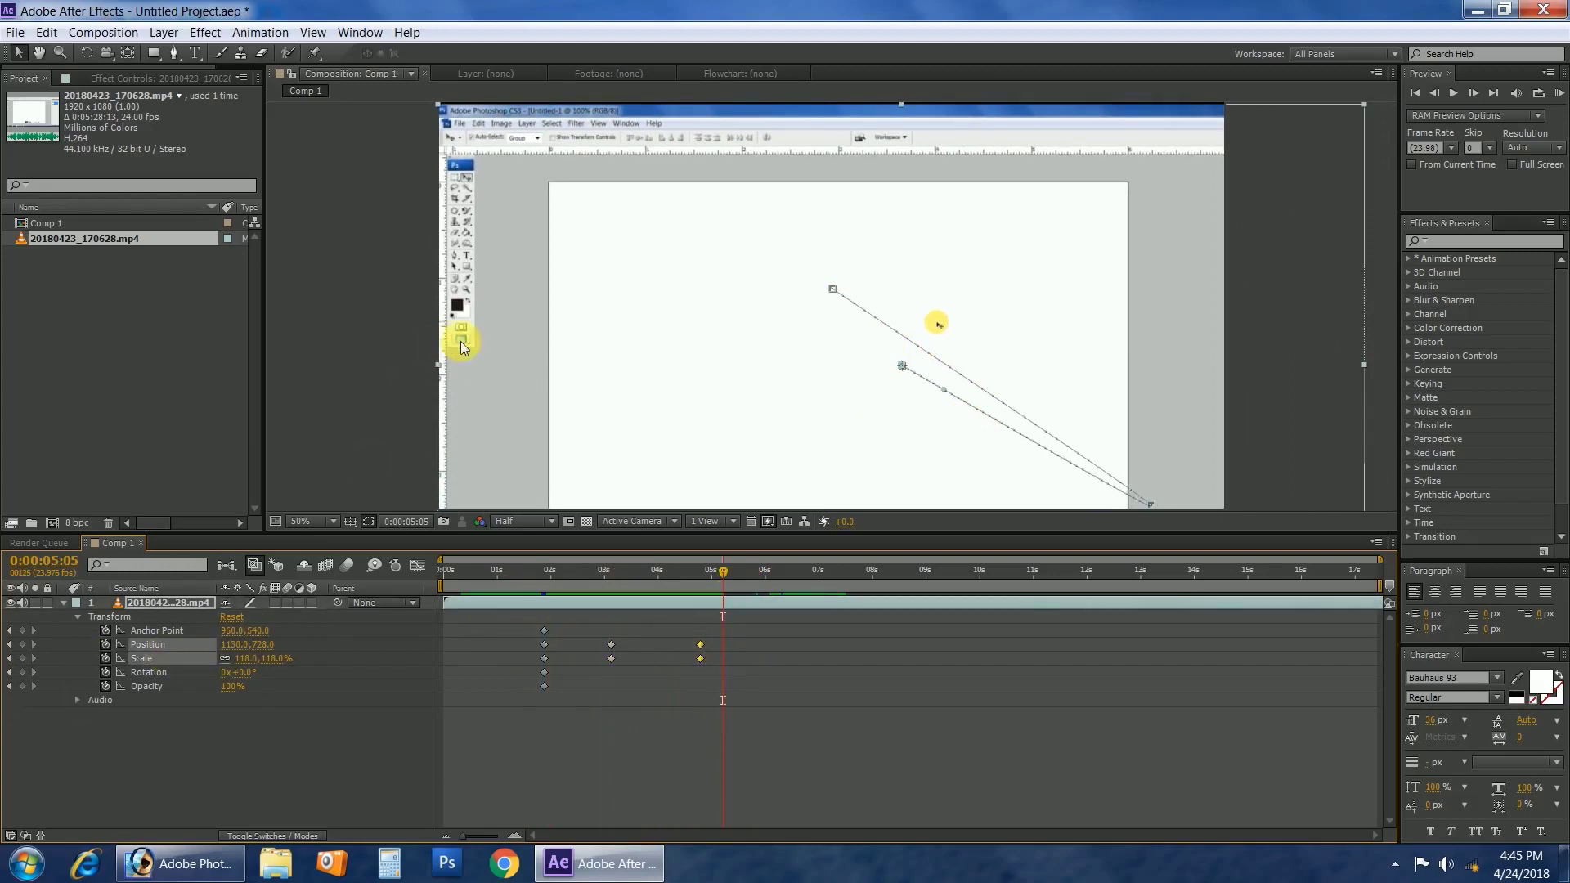
{"action": "key", "text": "Up"}
{"action": "key", "text": "Up"}
{"action": "key", "text": "Up"}
{"action": "key", "text": "Up"}
{"action": "key", "text": "Up"}
{"action": "key", "text": "Up"}
{"action": "key", "text": "Up"}
{"action": "key", "text": "Up"}
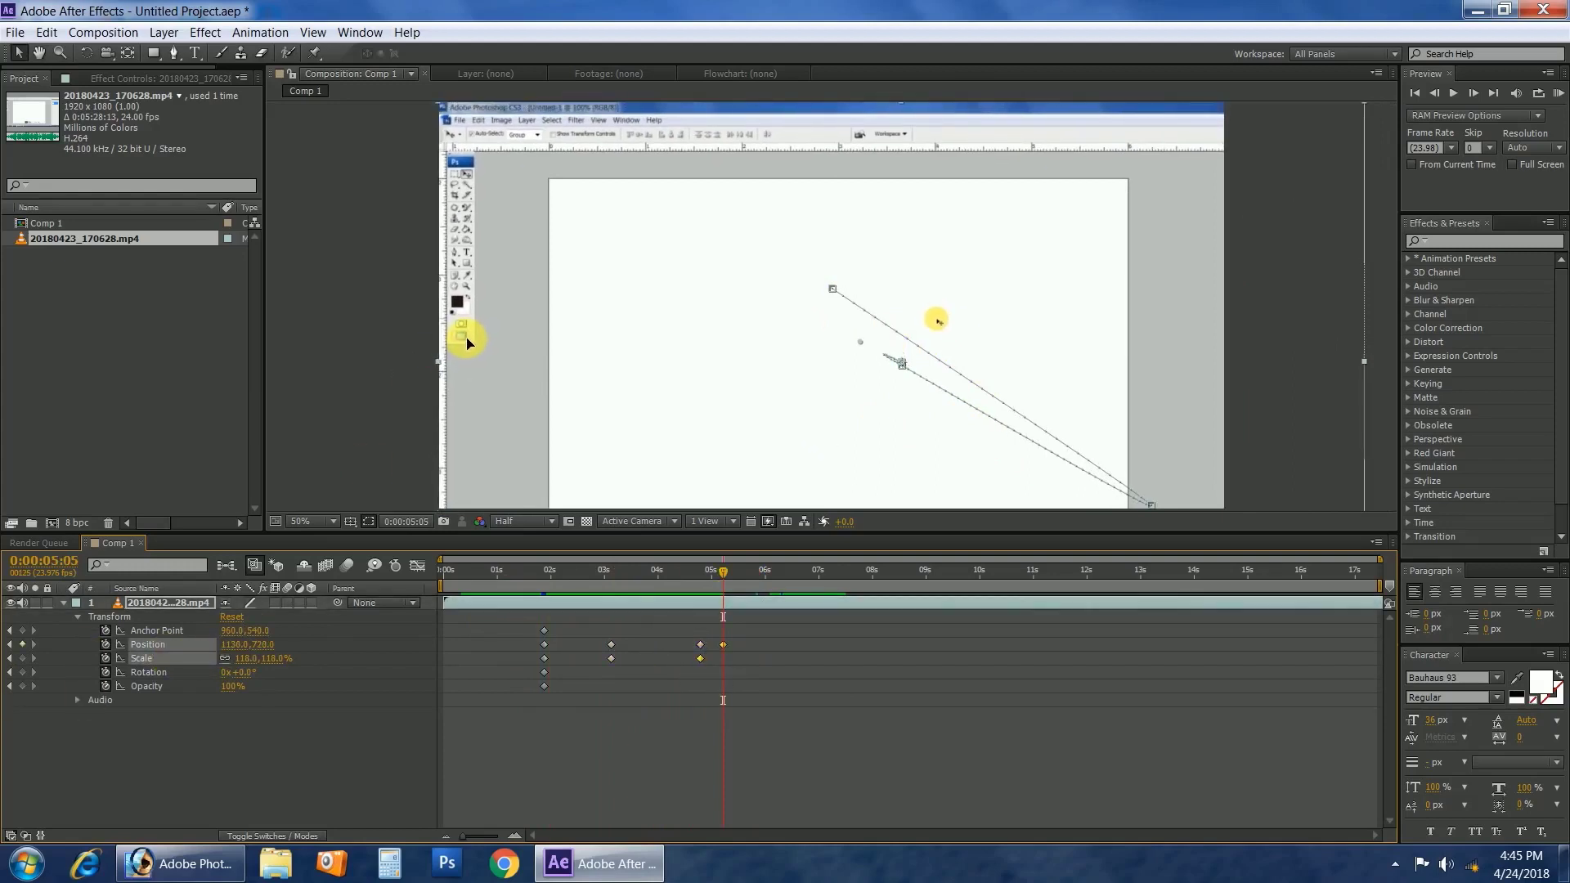
{"action": "key", "text": "Right"}
{"action": "key", "text": "Right"}
{"action": "key", "text": "Right"}
{"action": "key", "text": "Right"}
{"action": "key", "text": "Right"}
{"action": "key", "text": "Right"}
{"action": "key", "text": "Up"}
{"action": "key", "text": "Up"}
{"action": "key", "text": "Up"}
{"action": "key", "text": "Up"}
{"action": "key", "text": "Up"}
{"action": "key", "text": "Up"}
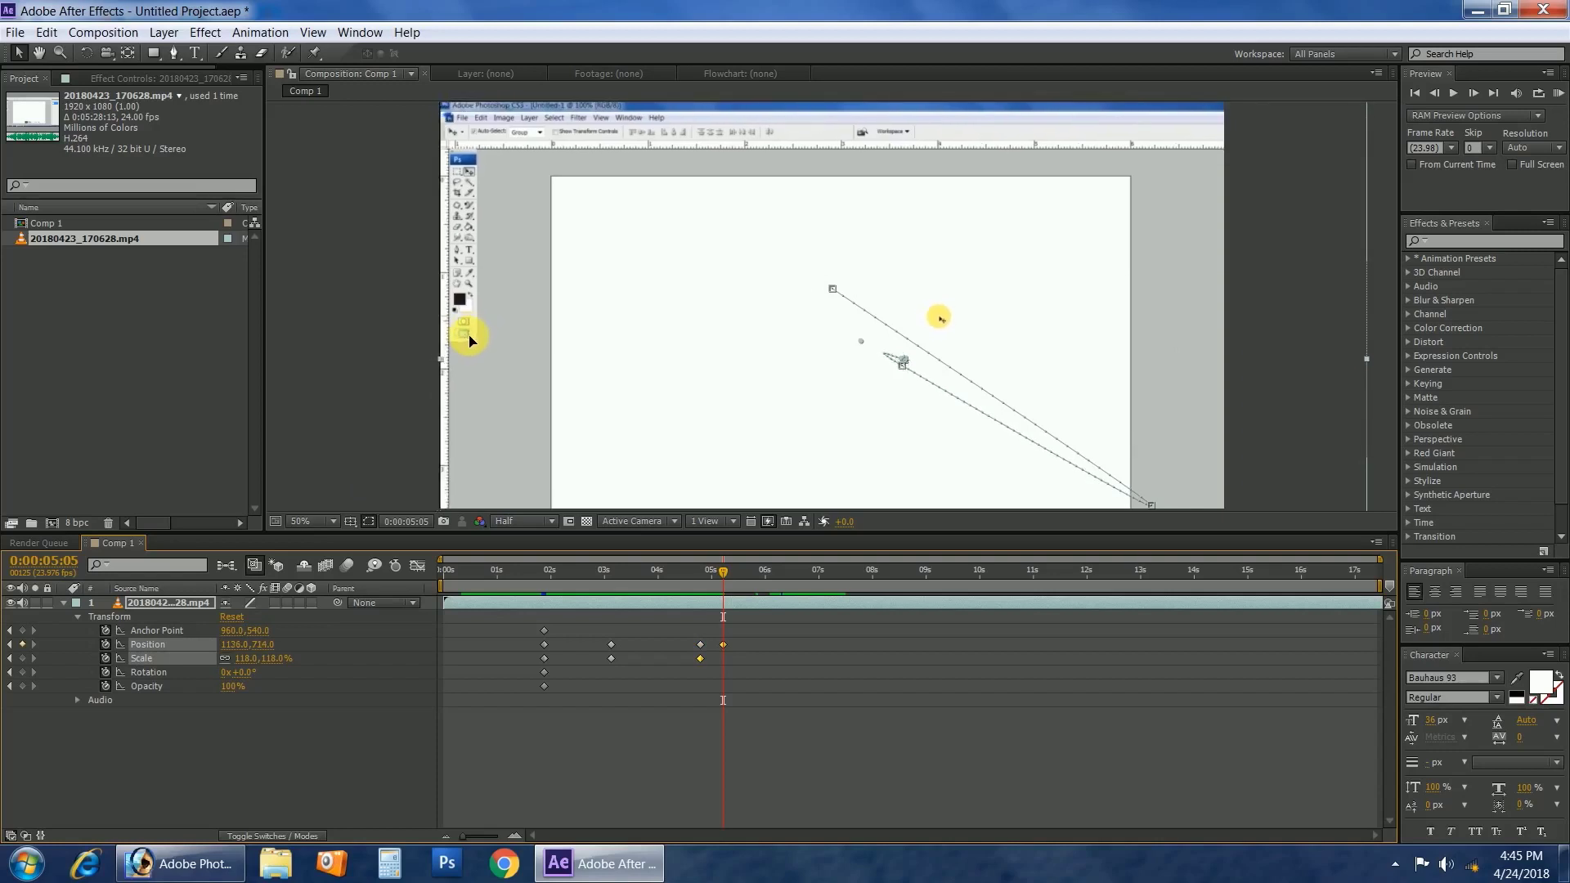
{"action": "key", "text": "Right"}
{"action": "key", "text": "Right"}
{"action": "key", "text": "Right"}
{"action": "key", "text": "Right"}
{"action": "key", "text": "Left"}
{"action": "key", "text": "Left"}
{"action": "key", "text": "Left"}
{"action": "key", "text": "Left"}
{"action": "key", "text": "Left"}
{"action": "key", "text": "Left"}
{"action": "key", "text": "Left"}
{"action": "key", "text": "Left"}
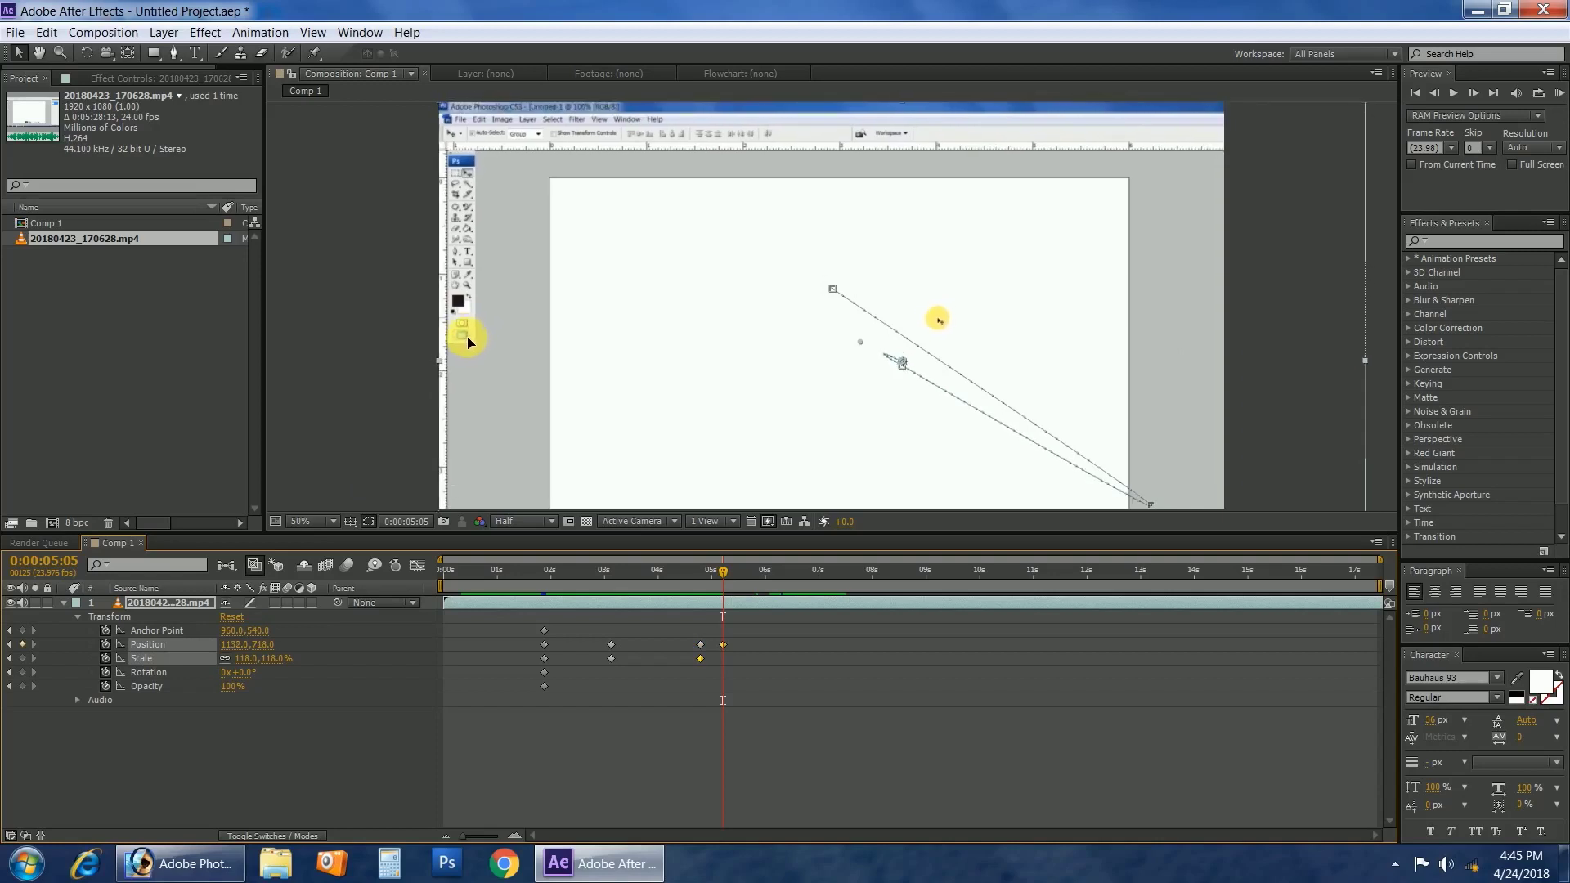
Move the zoomed-in position and scale keyframes earlier, to about 2.5 seconds, and replay the animation.
{"action": "left_click_drag", "start_coordinate": [601, 626], "coordinate": [571, 660]}
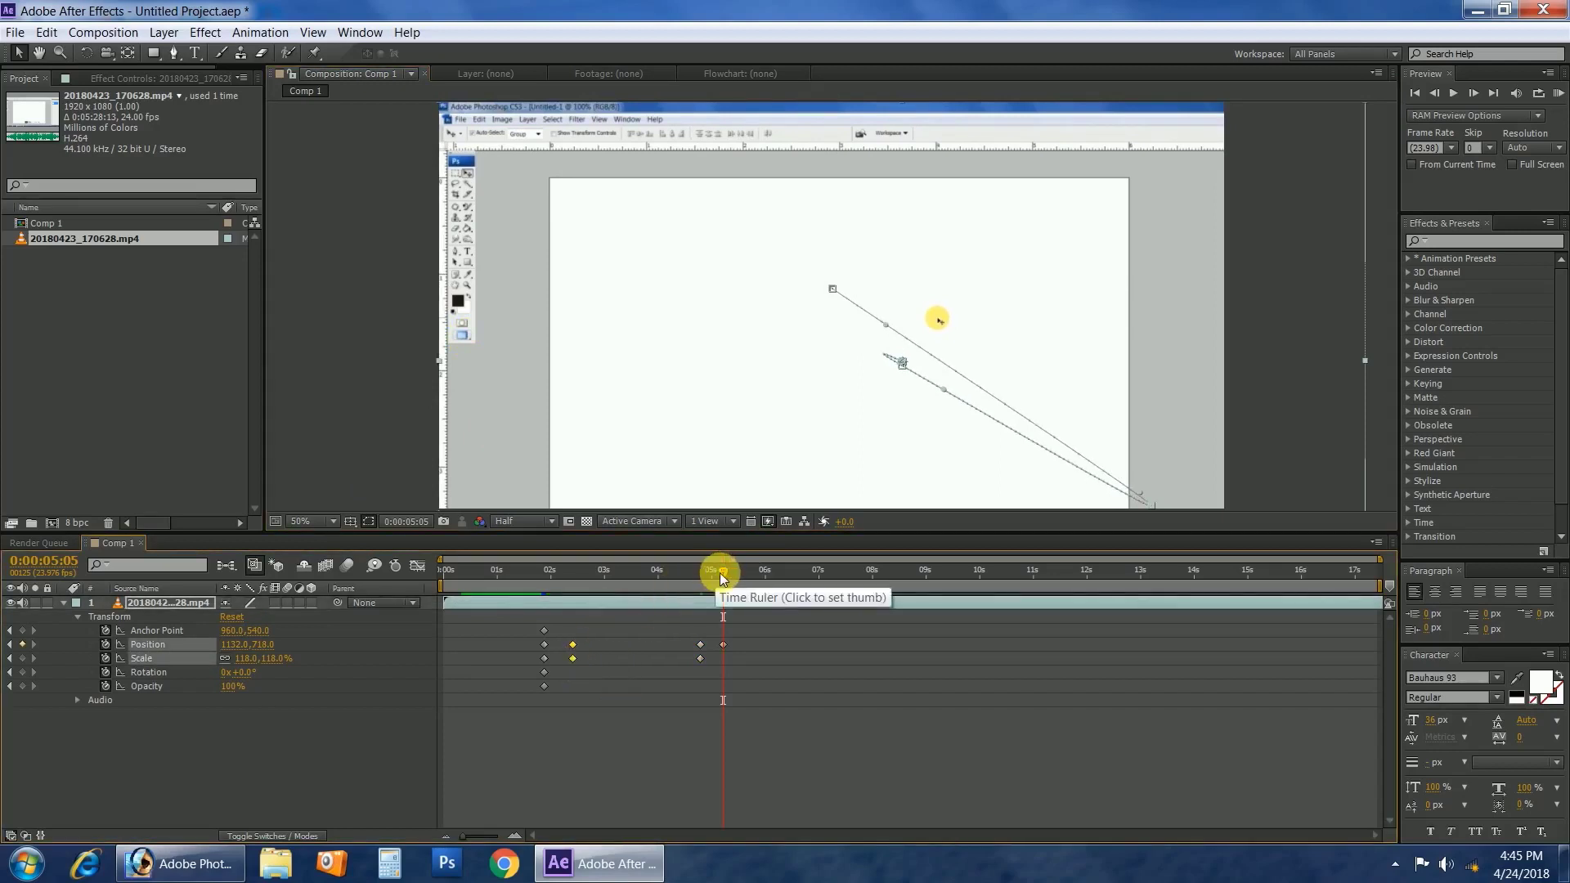
{"action": "left_click_drag", "start_coordinate": [724, 572], "coordinate": [523, 579]}
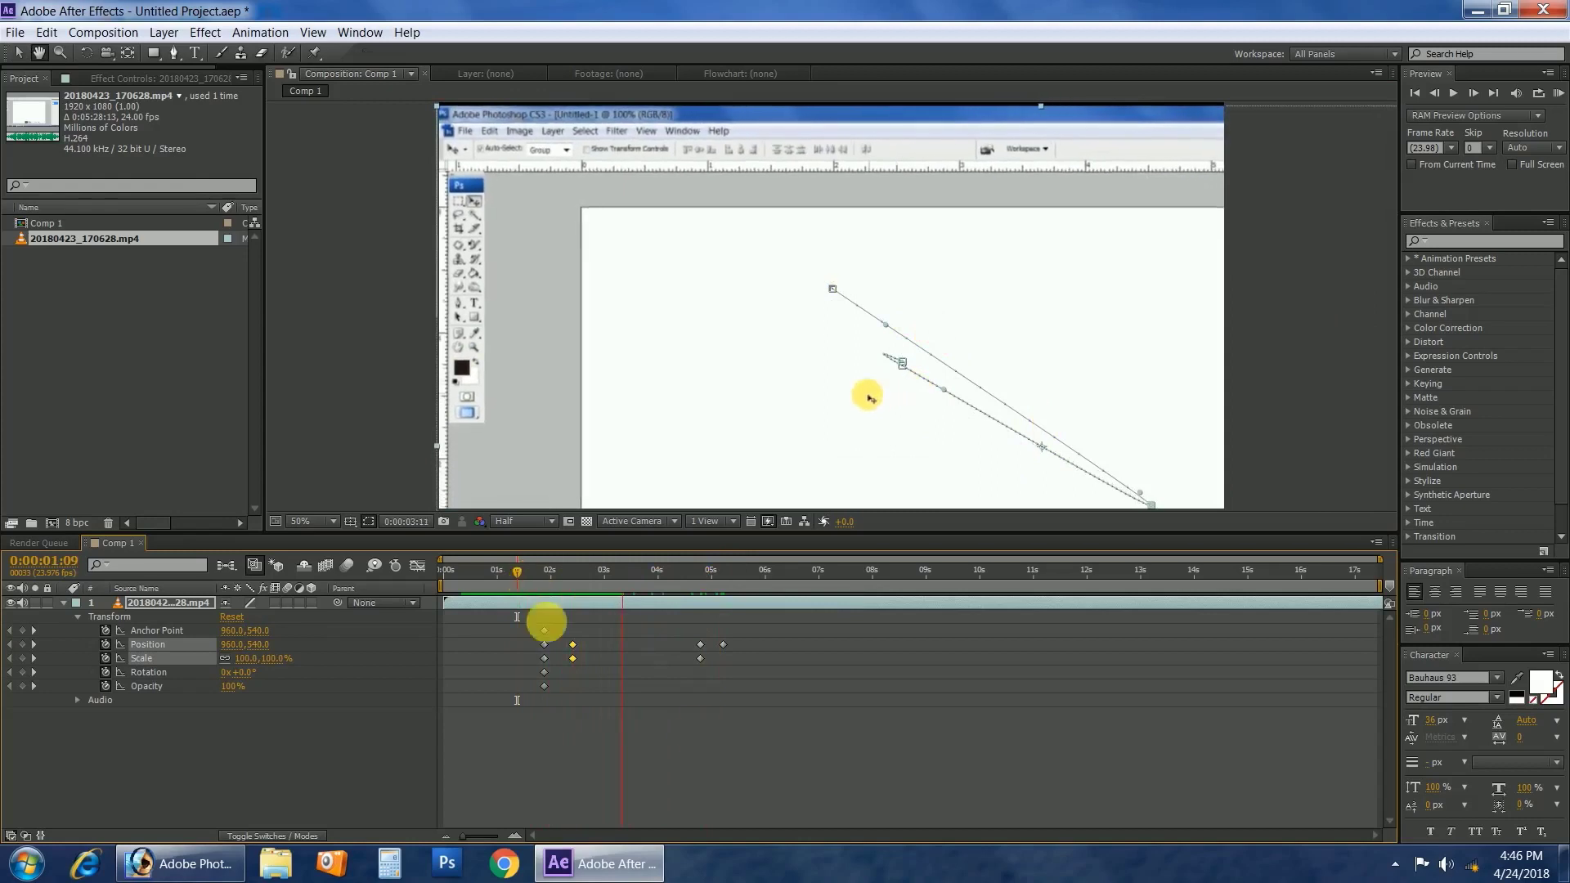
{"action": "left_click", "coordinate": [715, 694]}
Move the final position and scale keyframes earlier so they begin at about 3 seconds, and replay the zoom.
{"action": "left_click_drag", "start_coordinate": [678, 633], "coordinate": [605, 666]}
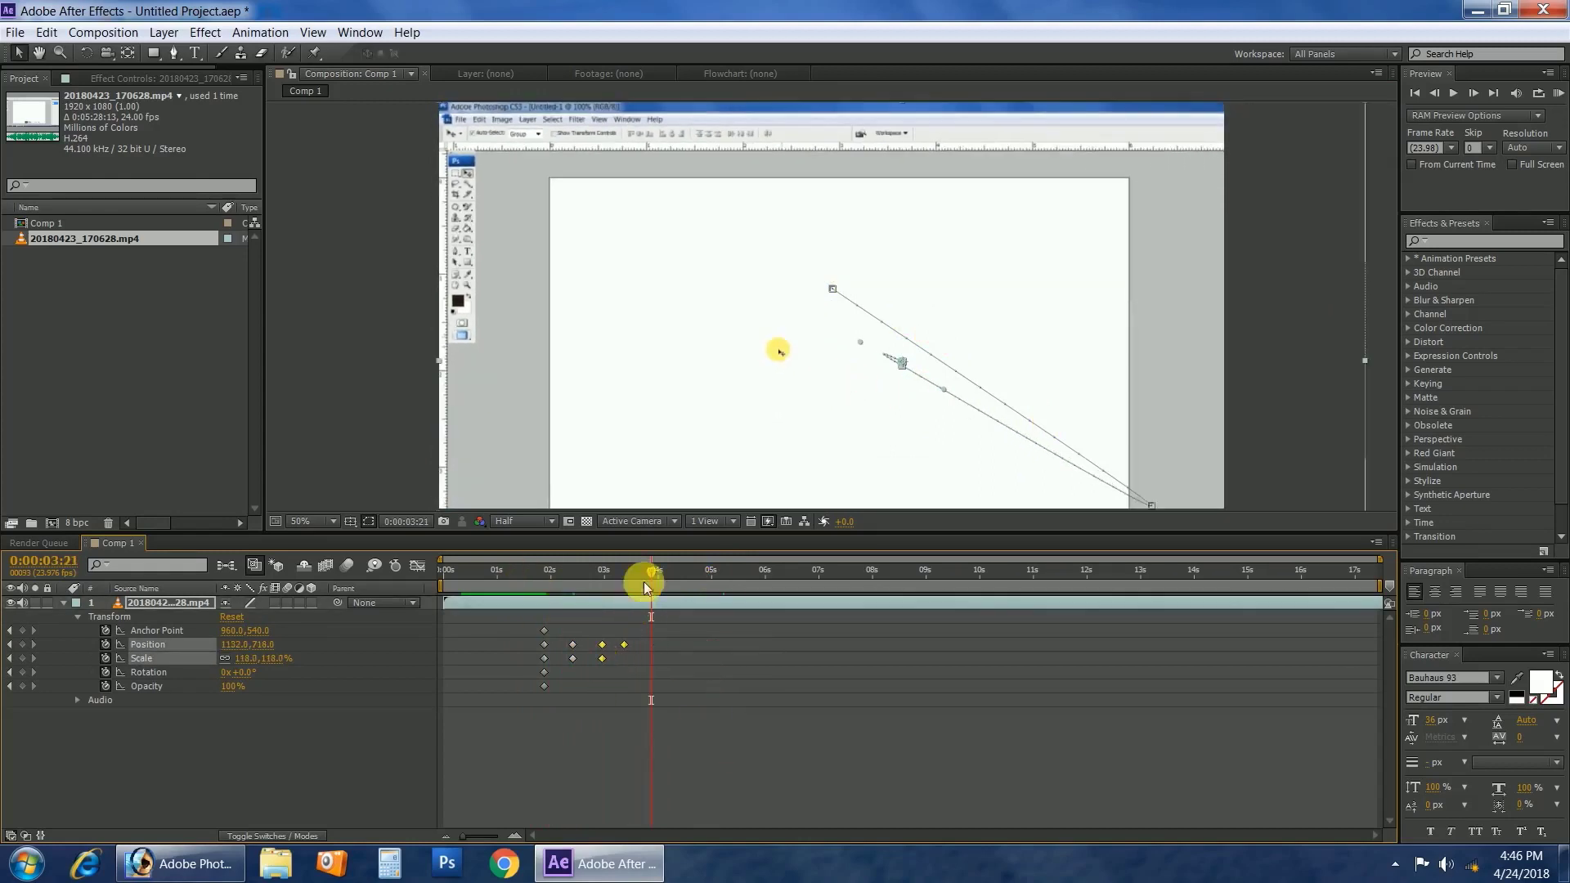
{"action": "left_click_drag", "start_coordinate": [650, 571], "coordinate": [517, 594]}
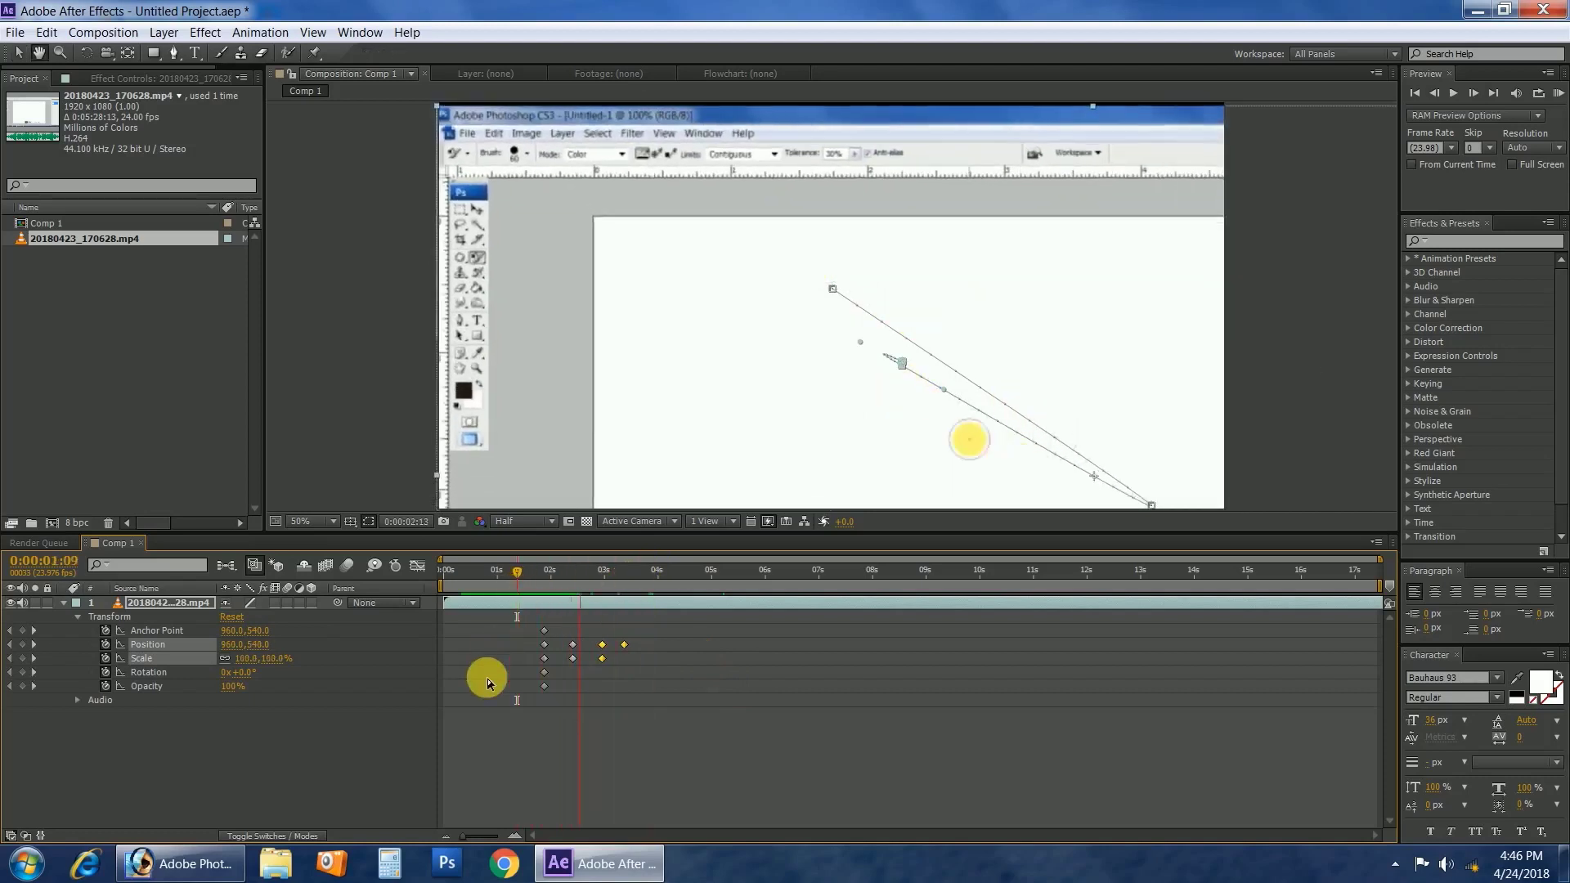